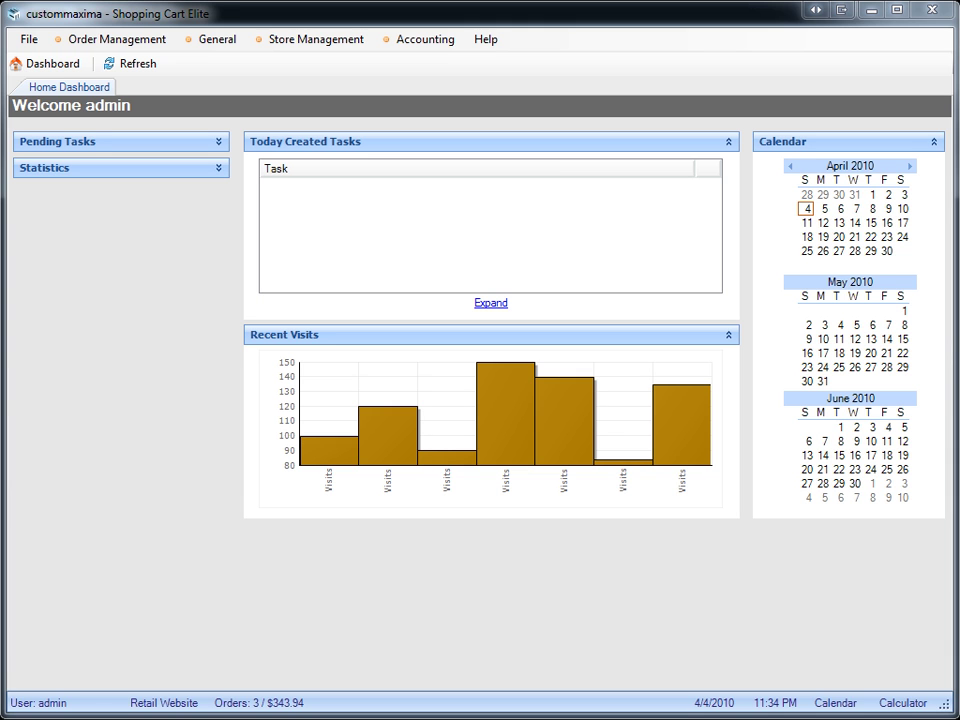
# - Go to the Data Share settings within the store's Product Management
pyautogui.click(321, 42)
pyautogui.click(321, 81)
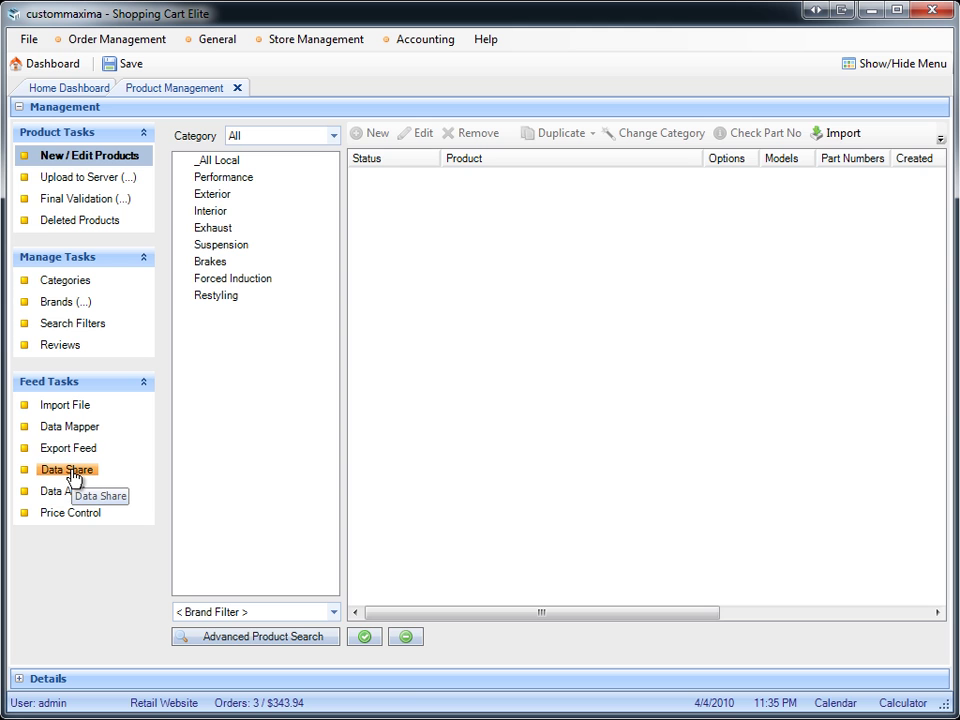
pyautogui.click(68, 470)
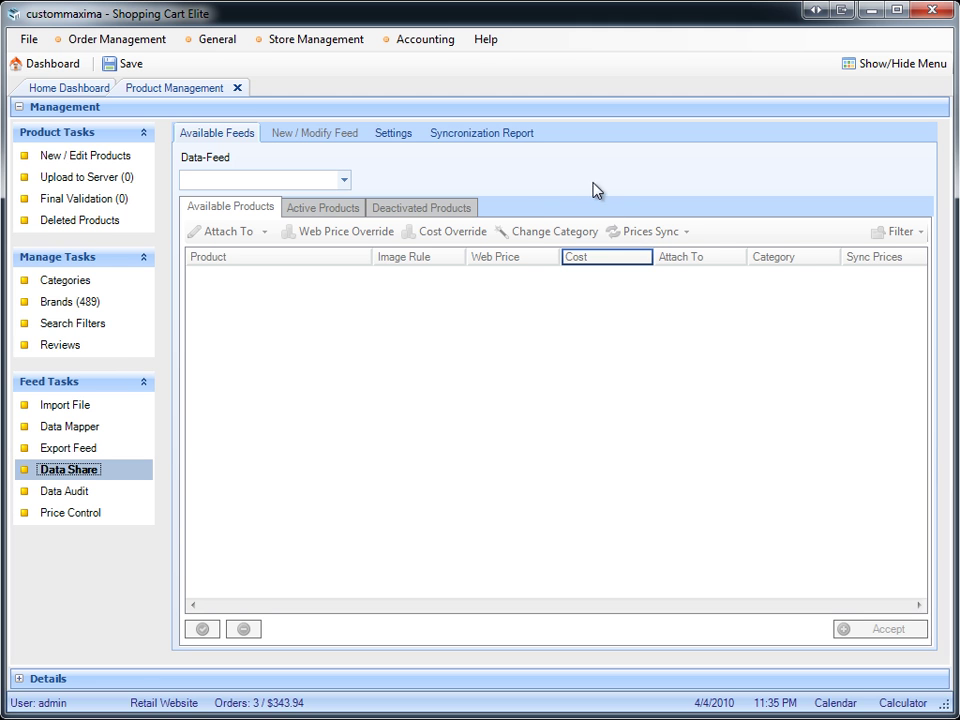
pyautogui.click(394, 135)
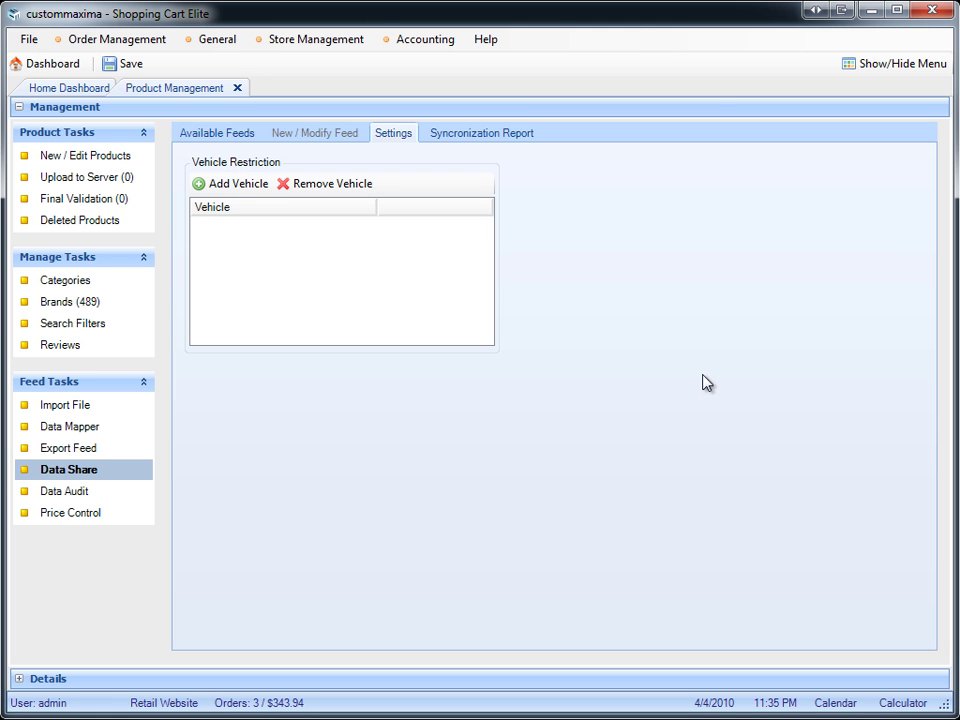
# - Add Nissan Maxima (1981 - 2010) as a vehicle restriction for the data share and save the settings
pyautogui.click(231, 185)
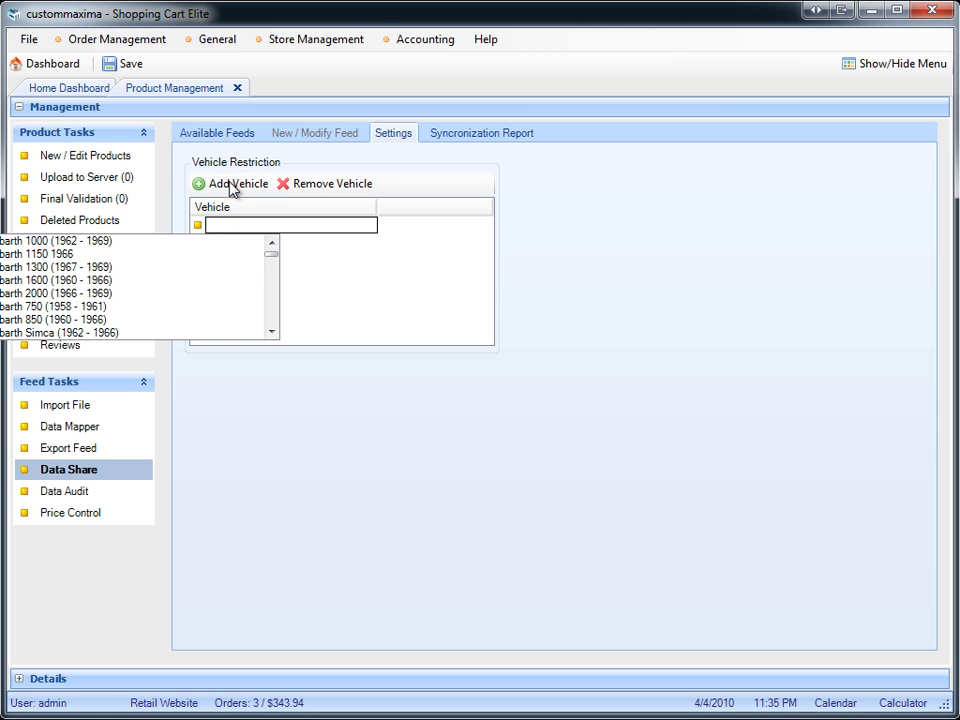
pyautogui.moveTo(279, 253); pyautogui.dragTo(282, 306)
pyautogui.scroll(8, 150, 310)
pyautogui.click(129, 306)
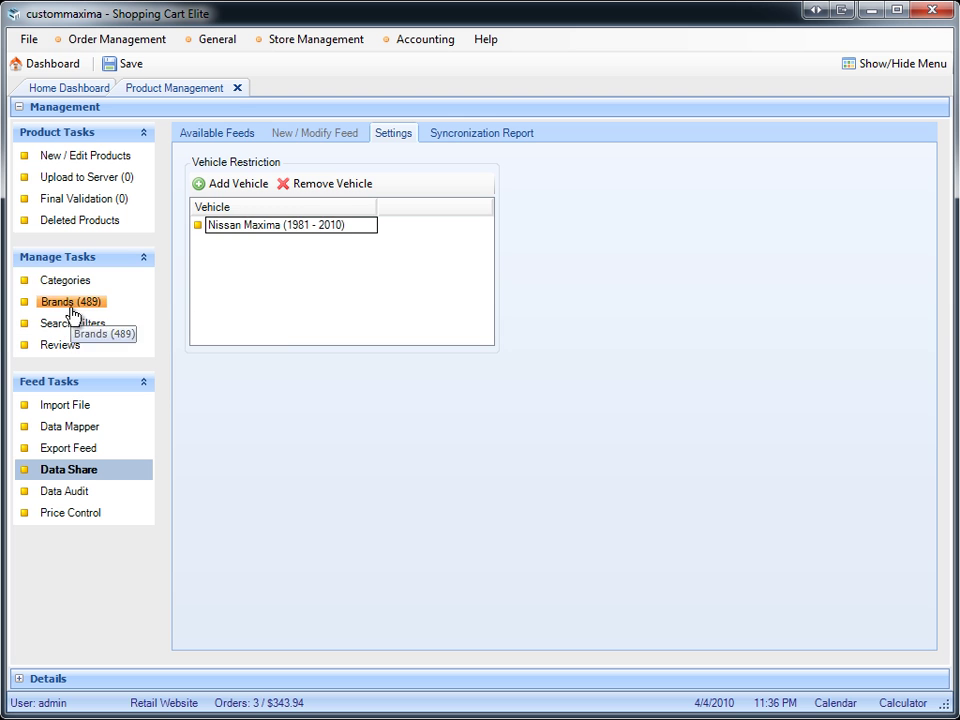
pyautogui.click(126, 64)
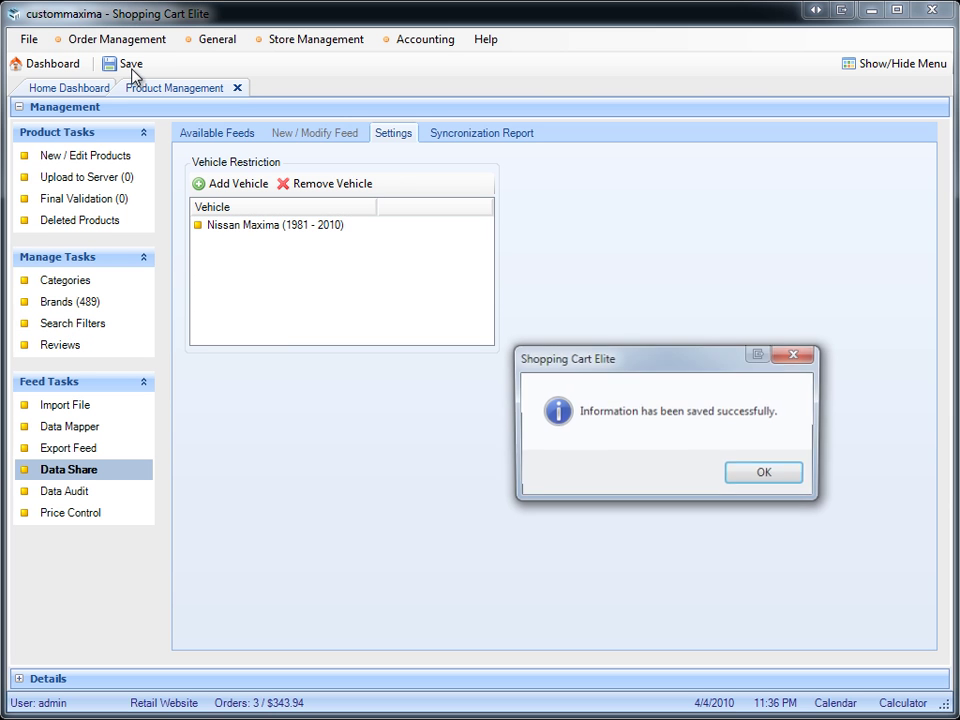
pyautogui.click(781, 486)
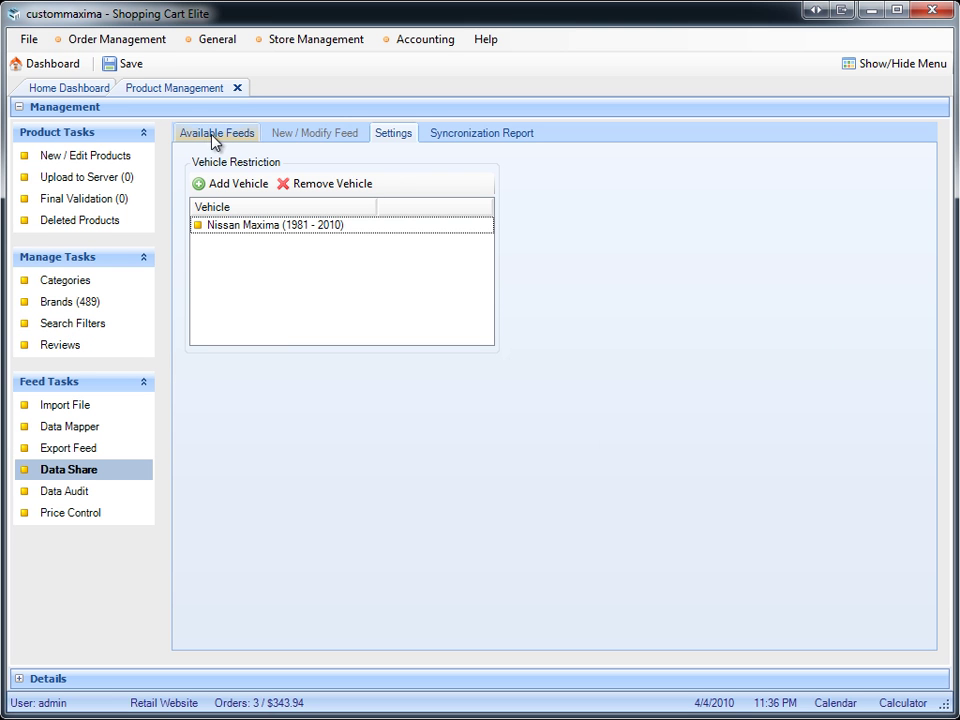
# - Load the MimoUSA Restyling Products feed from Yarkuza.com and view the filter options for its products
pyautogui.click(215, 141)
pyautogui.click(197, 182)
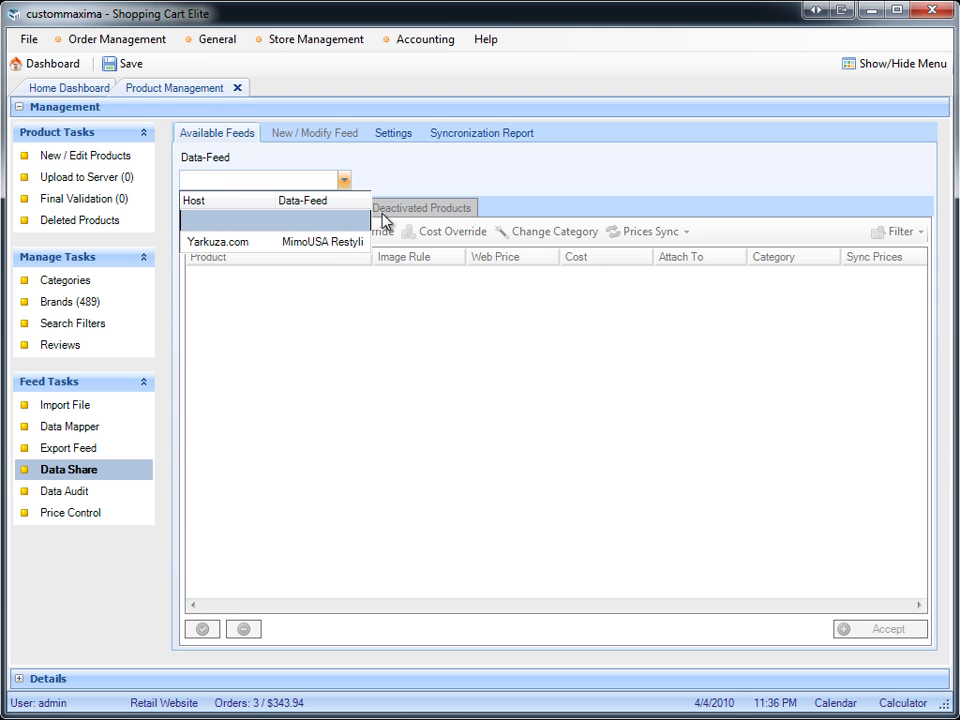
pyautogui.moveTo(371, 205); pyautogui.dragTo(578, 205)
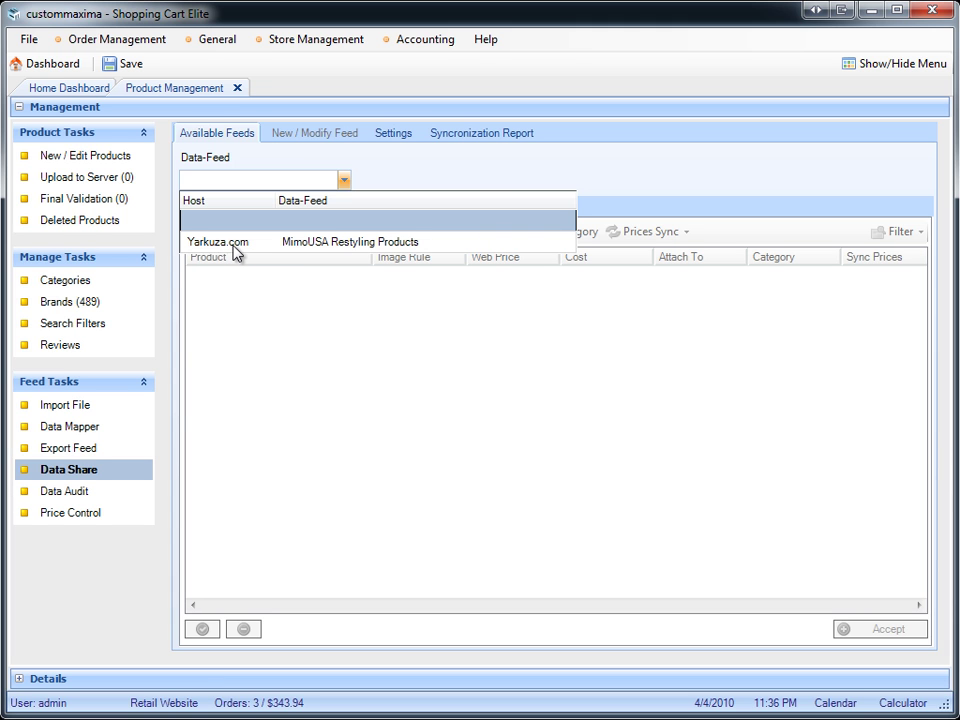
pyautogui.click(344, 242)
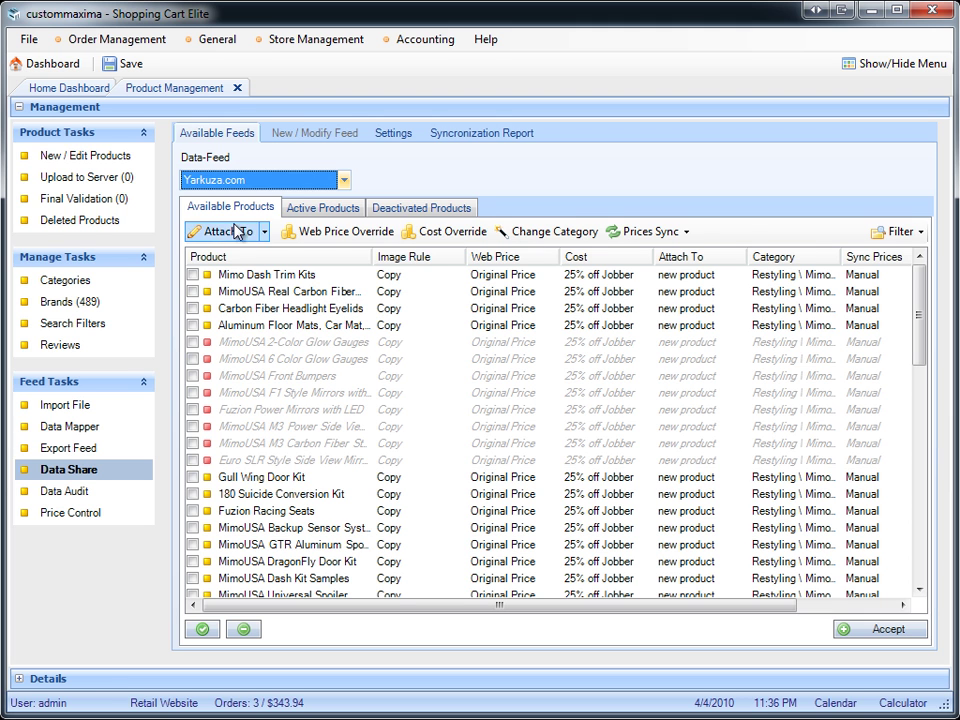
pyautogui.click(908, 236)
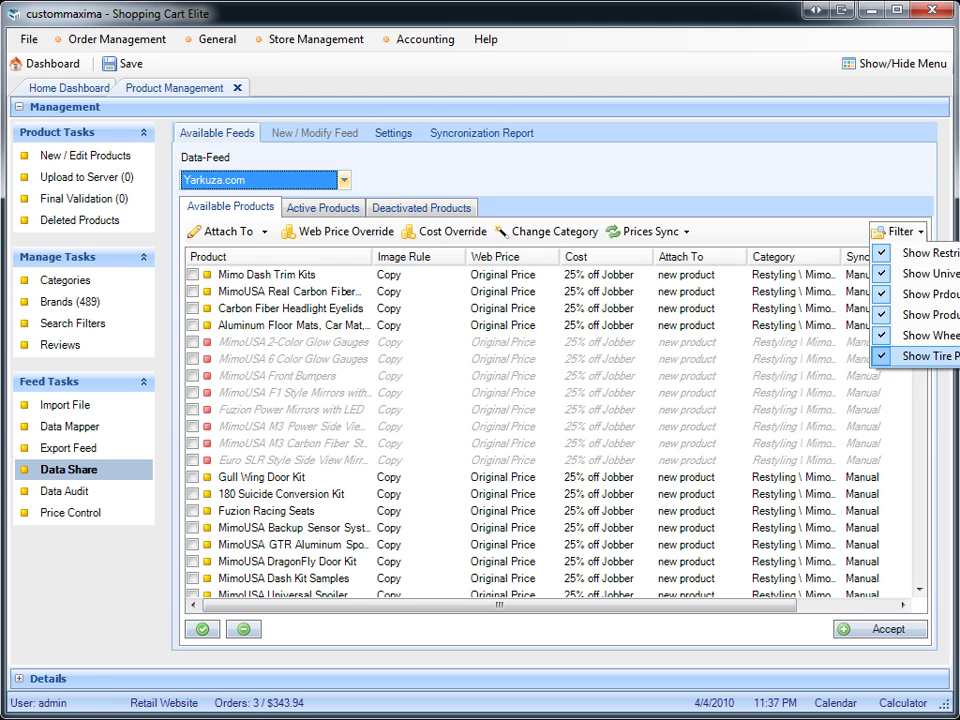
# - Search the whole product catalog for an item to attach Mimo Dash Trim Kits to, and cancel without choosing one
pyautogui.click(274, 275)
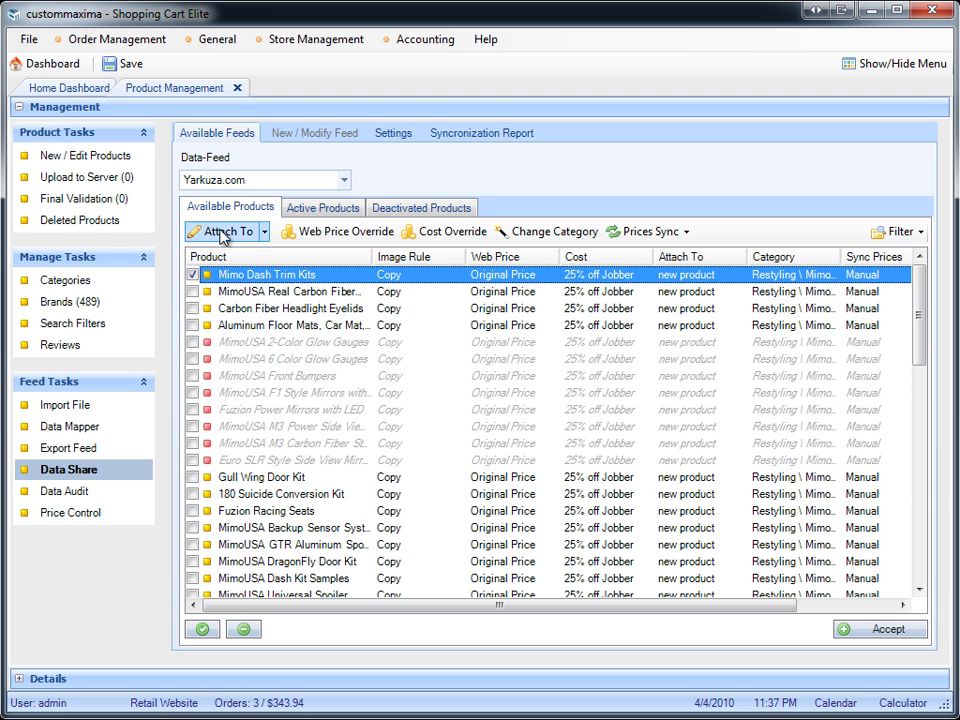
pyautogui.click(696, 284)
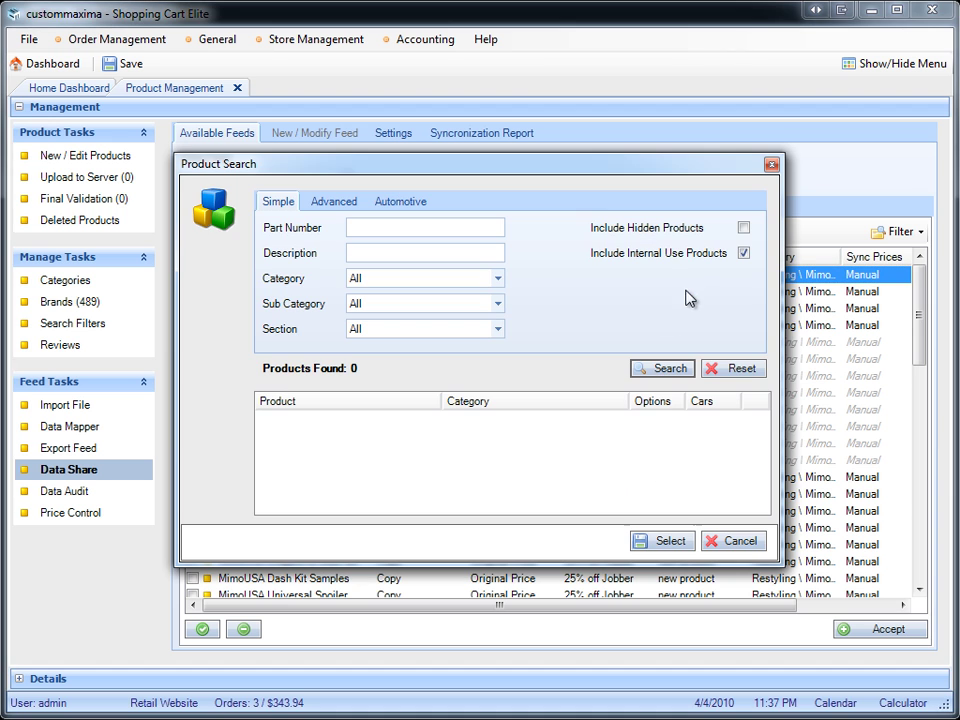
pyautogui.click(661, 368)
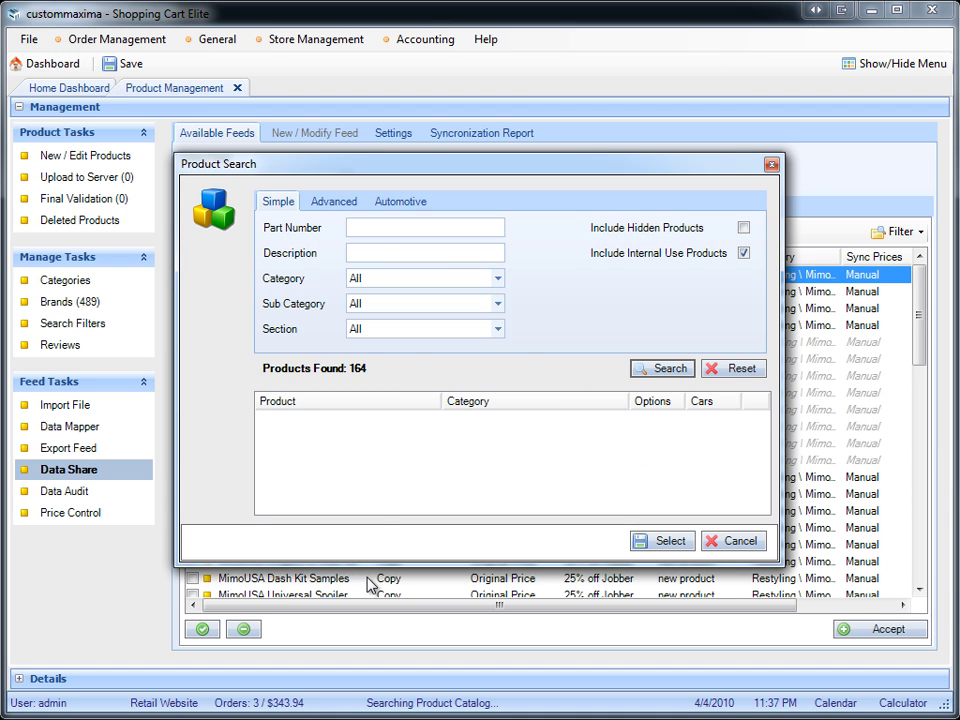
pyautogui.click(741, 541)
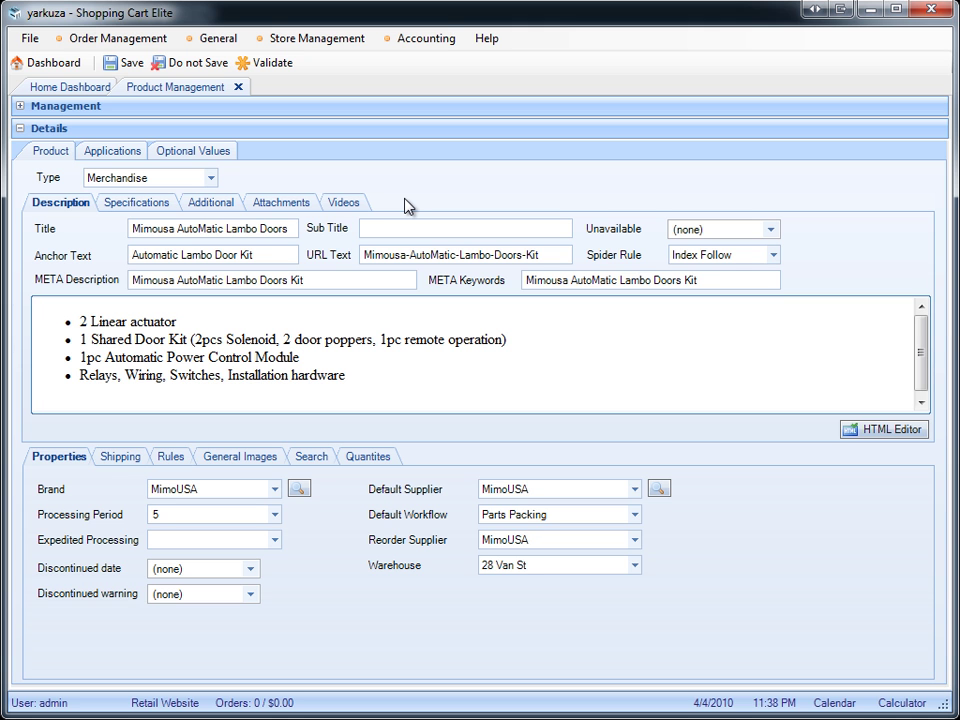
# - View the vehicle applications of the Mimousa AutoMatic Lambo Doors Kit in the yarkuza store
pyautogui.click(100, 151)
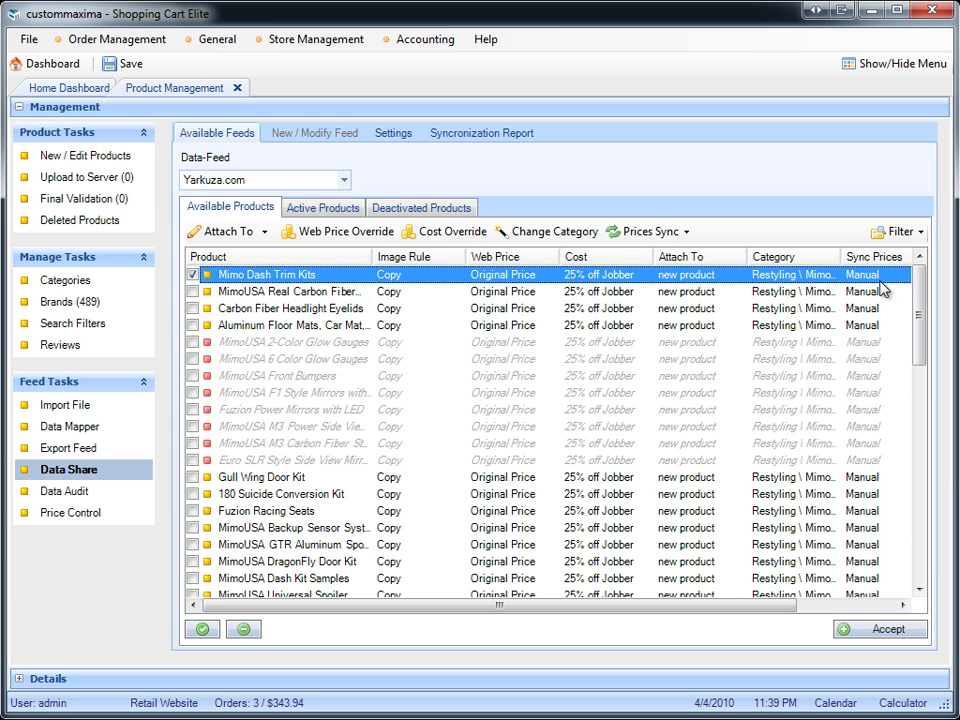
# - Try Auto-Attach on all selectable products of the Yarkuza.com feed and clear the product selection
pyautogui.click(201, 629)
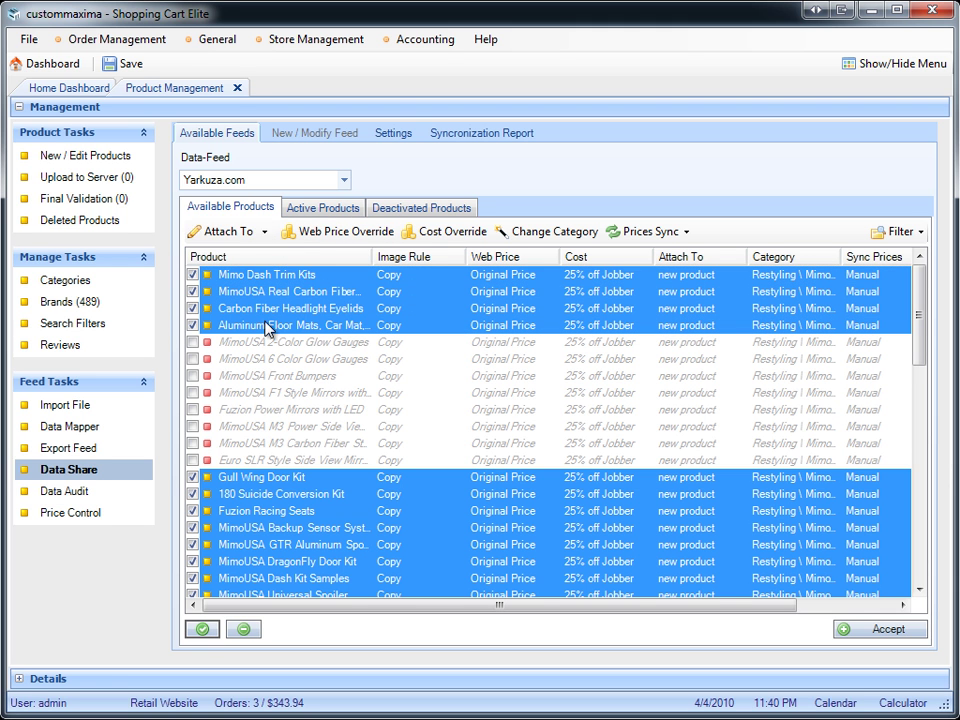
pyautogui.click(263, 232)
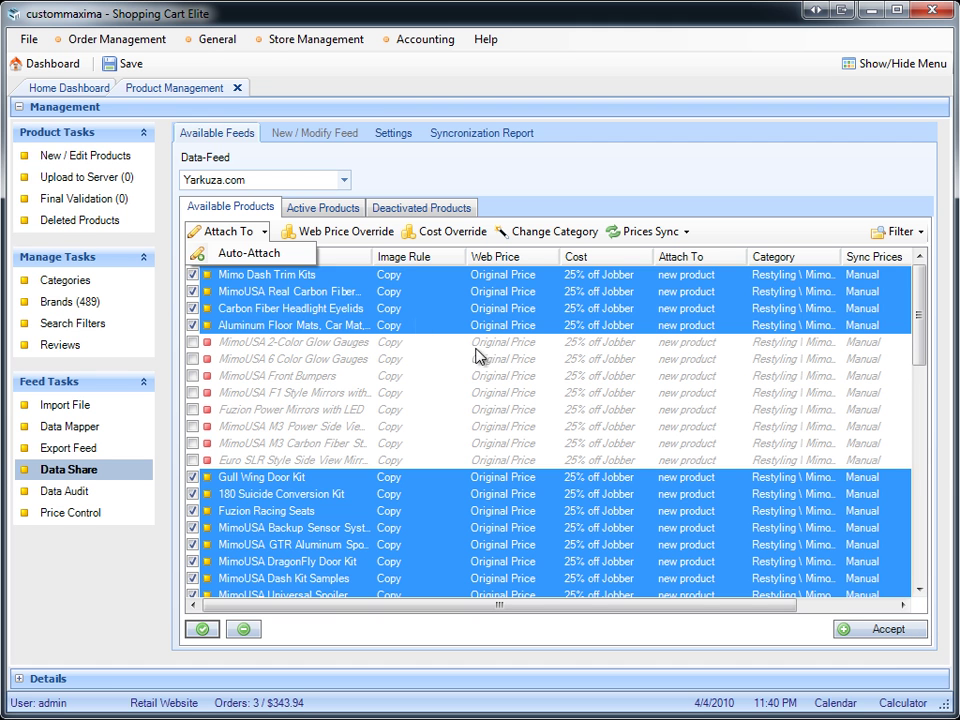
pyautogui.click(290, 256)
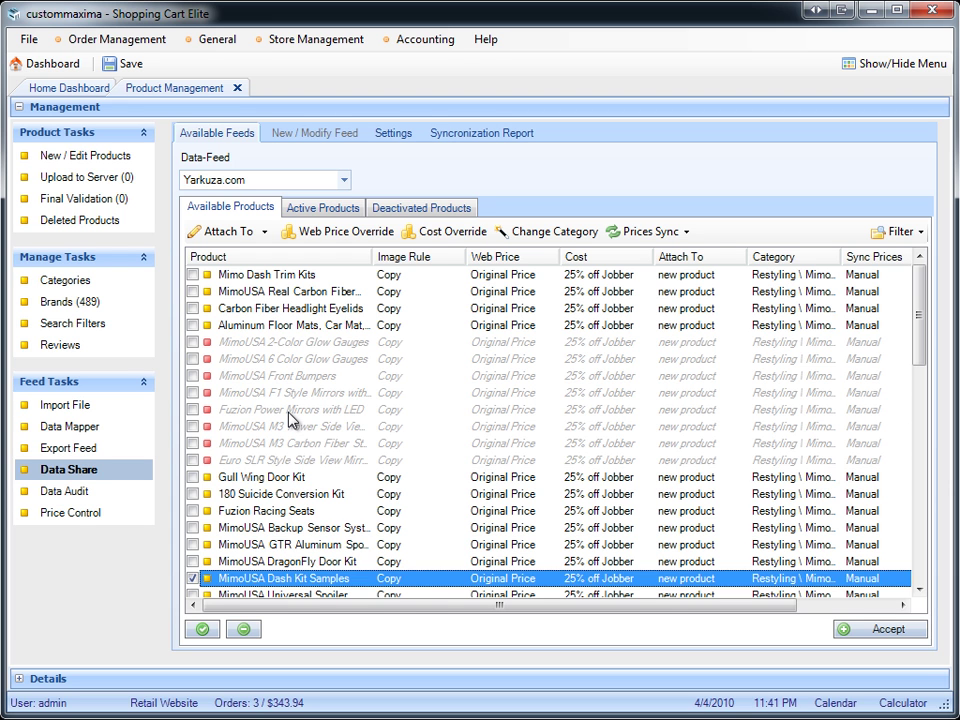
pyautogui.click(192, 579)
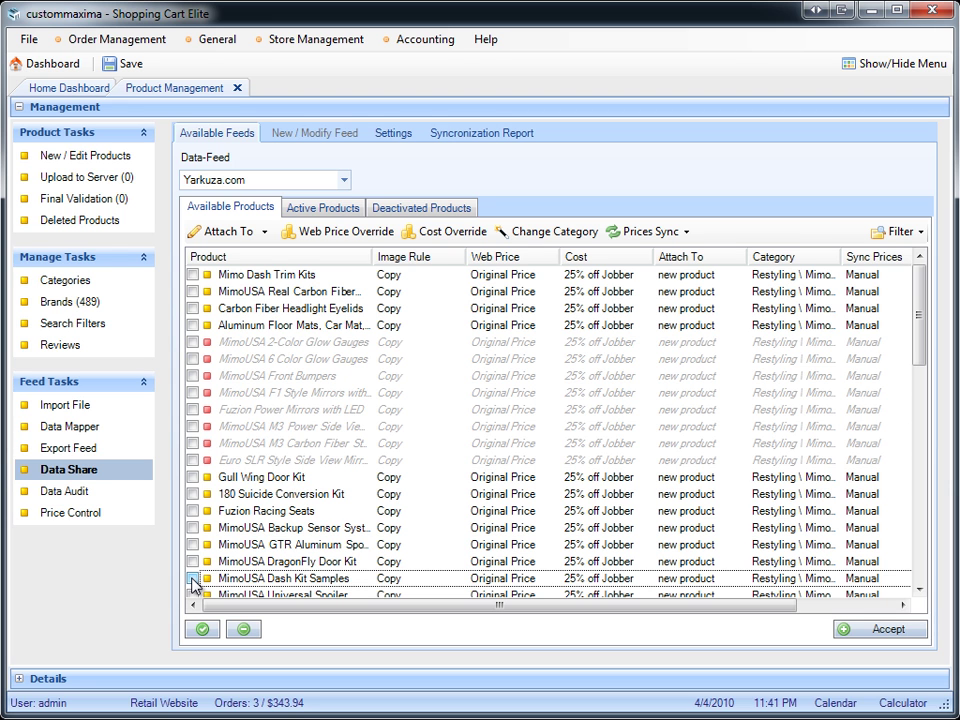
# - Examine the Prices Sync options for Mimo Dash Trim Kits and compare the web price and cost settings of the feed products
pyautogui.click(192, 274)
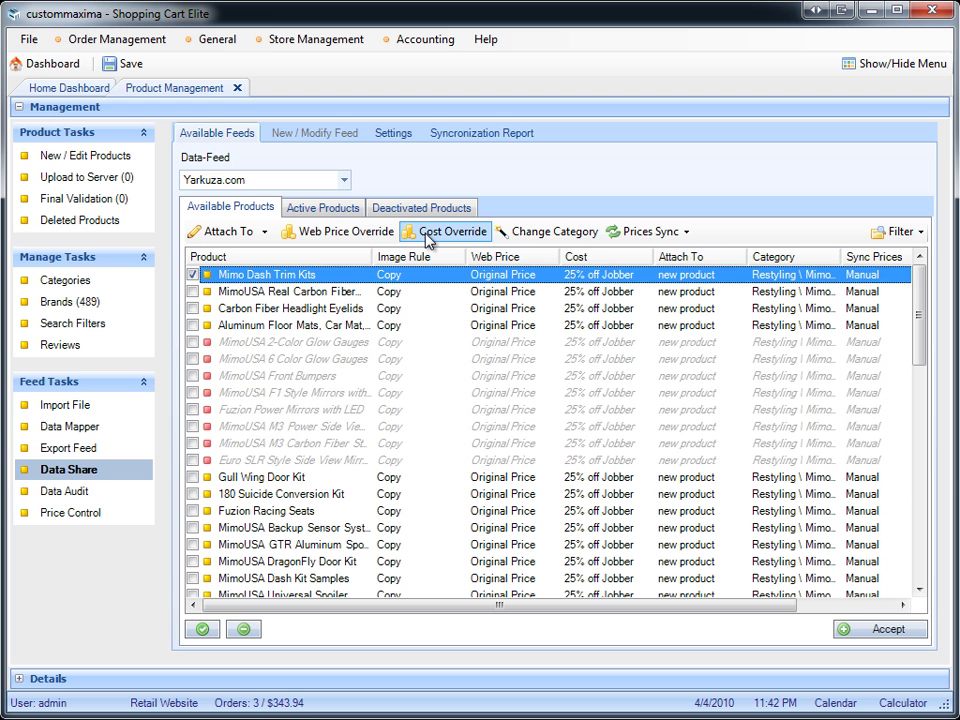
pyautogui.click(645, 236)
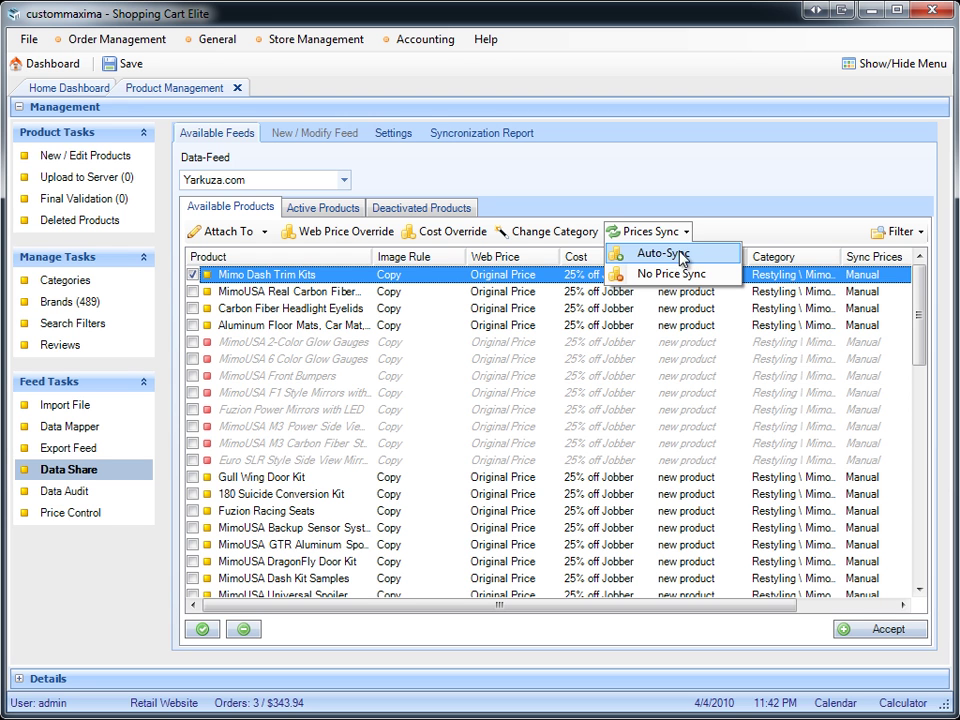
pyautogui.click(757, 233)
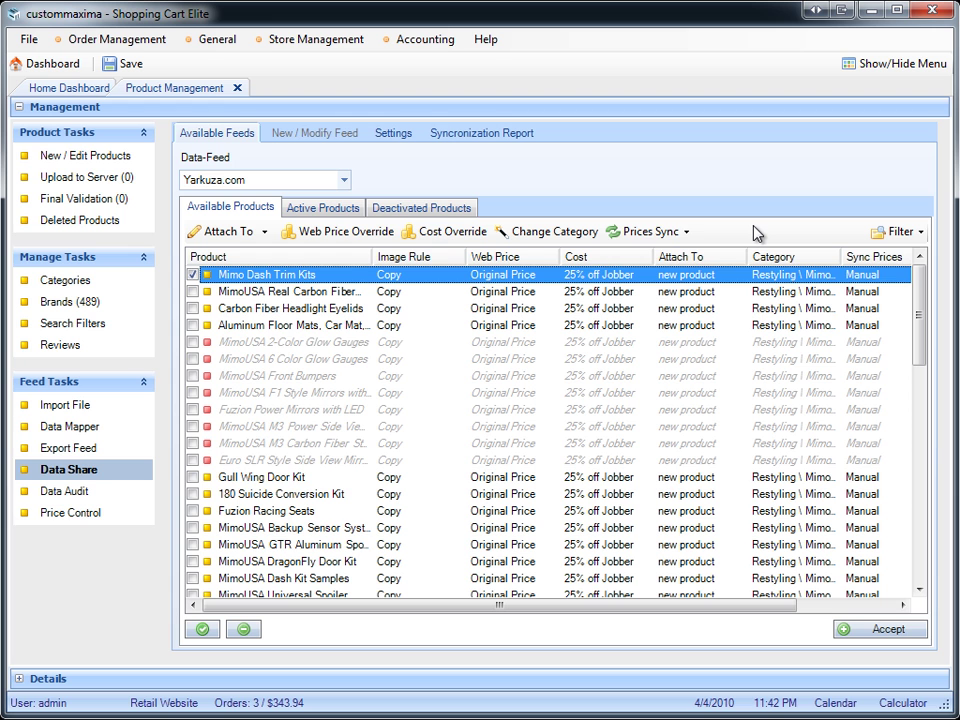
pyautogui.click(677, 231)
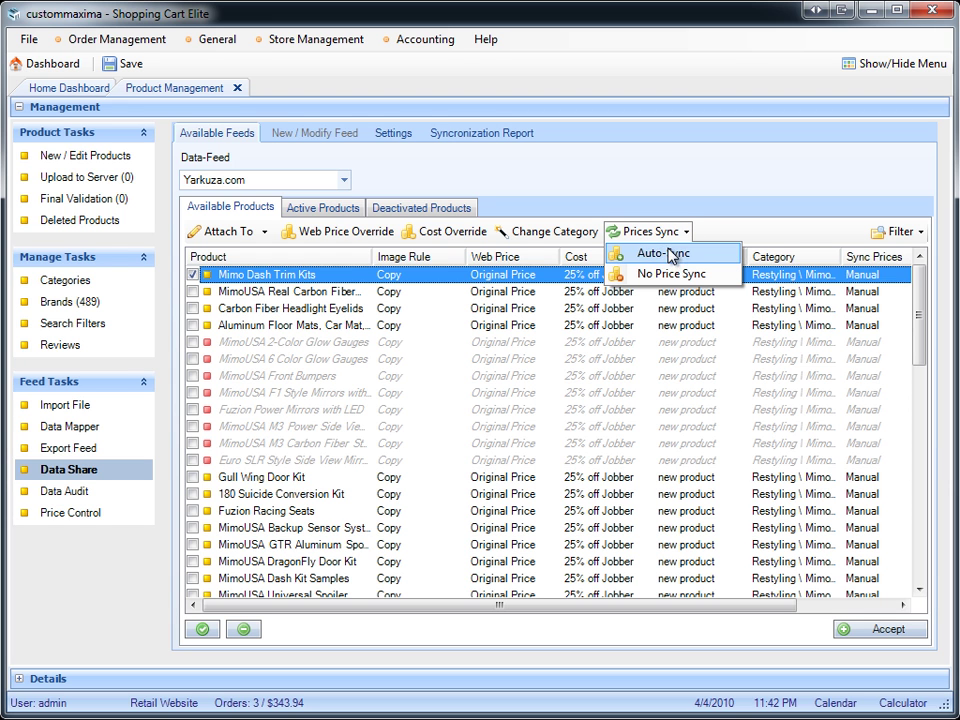
pyautogui.click(688, 234)
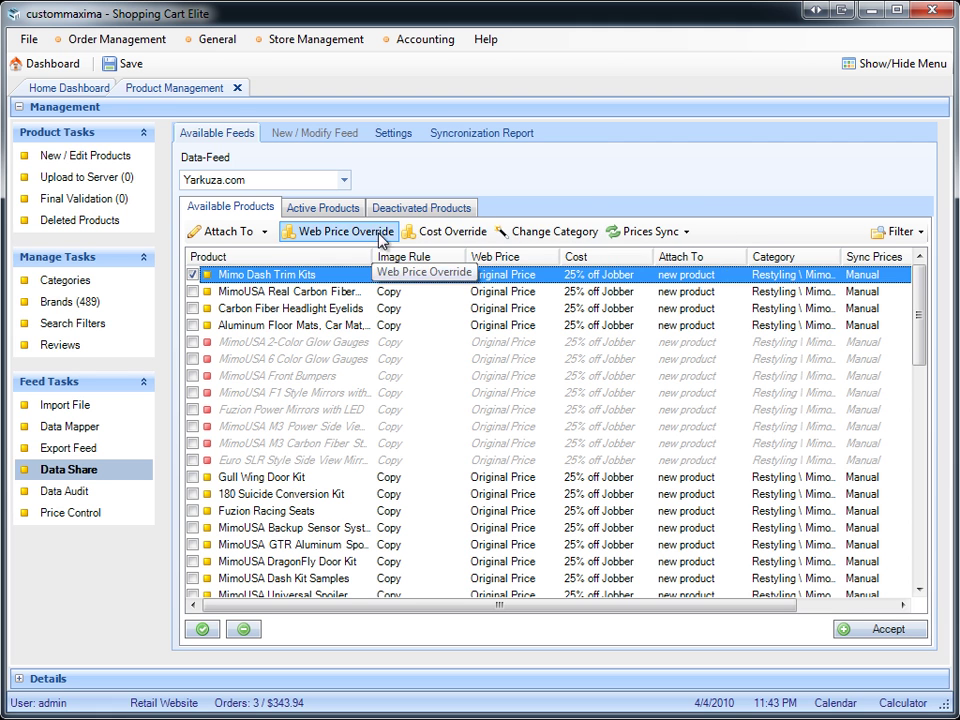
pyautogui.click(594, 310)
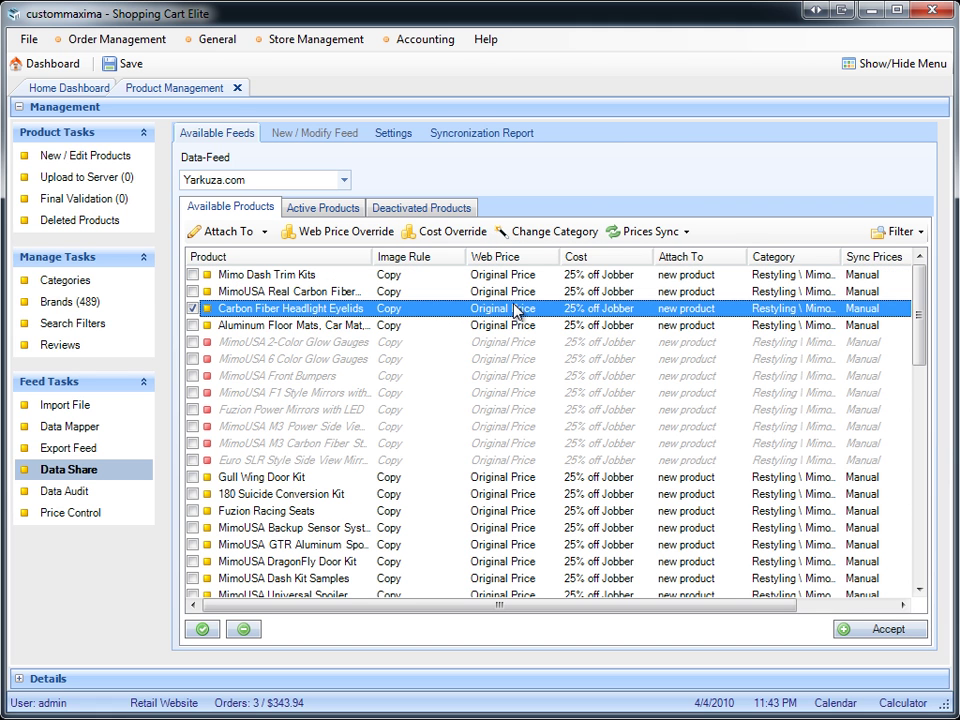
pyautogui.click(604, 277)
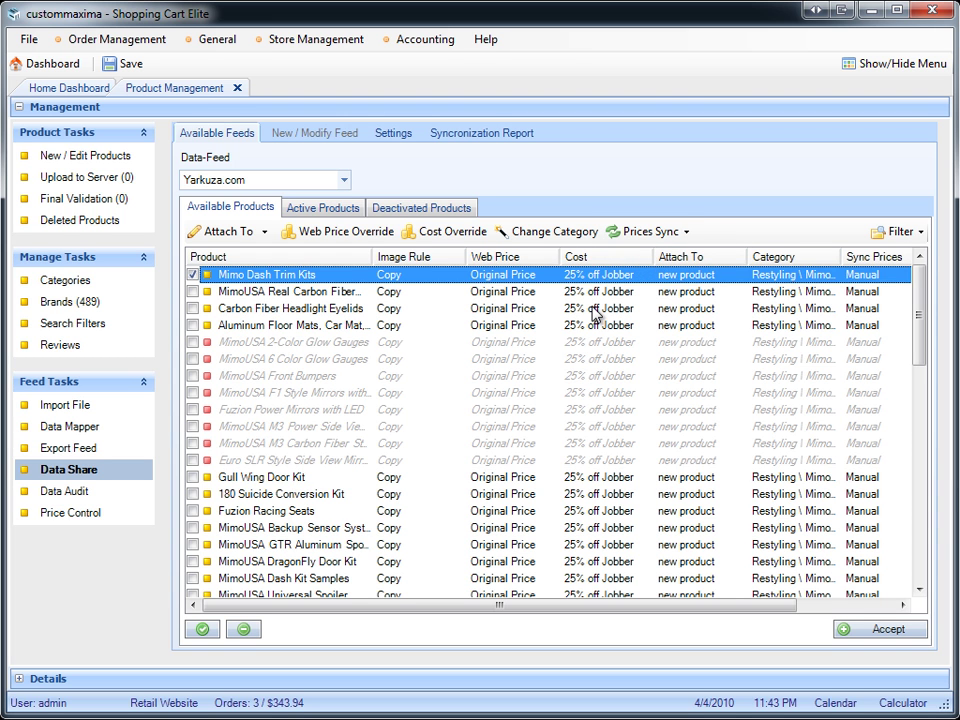
pyautogui.click(666, 231)
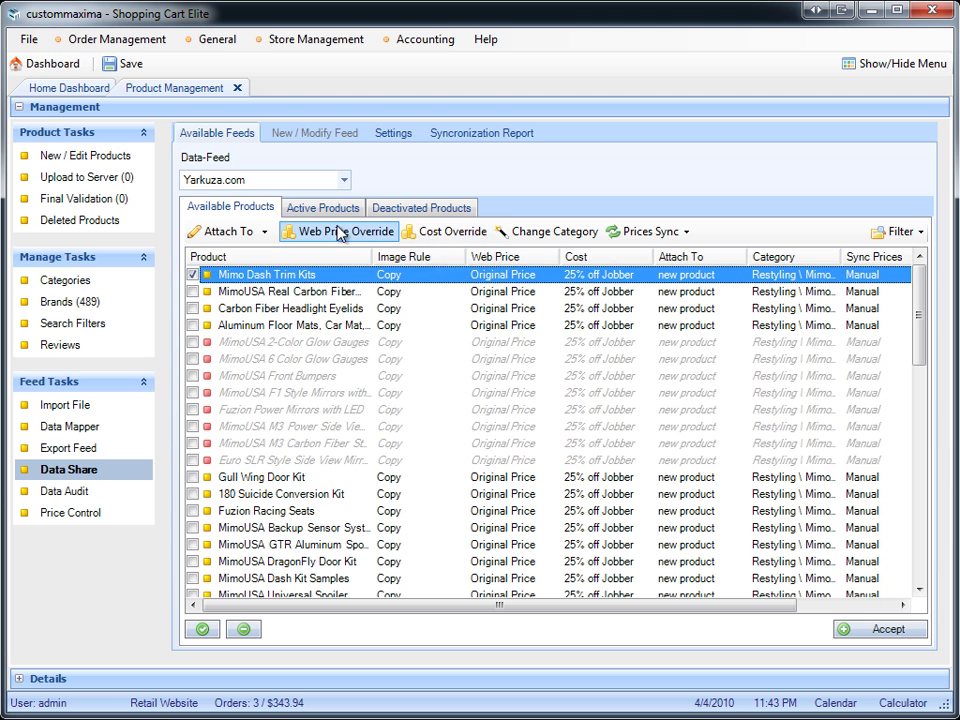
# - Set the price synchronization of the MimoUSA Real Carbon Fiber product to Auto-Sync
pyautogui.click(587, 291)
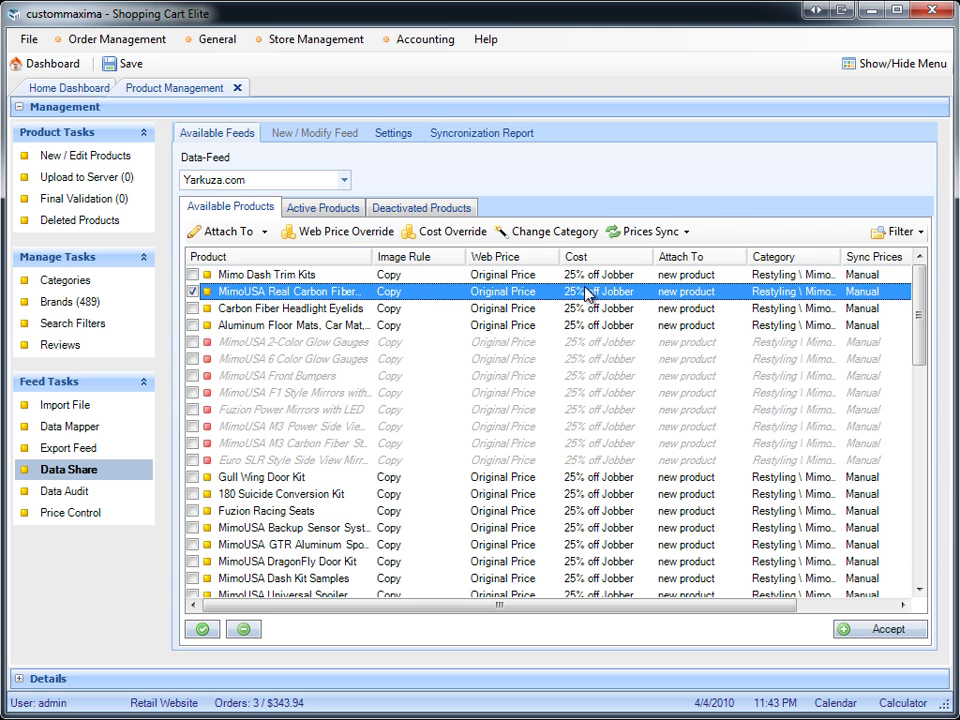
pyautogui.click(650, 231)
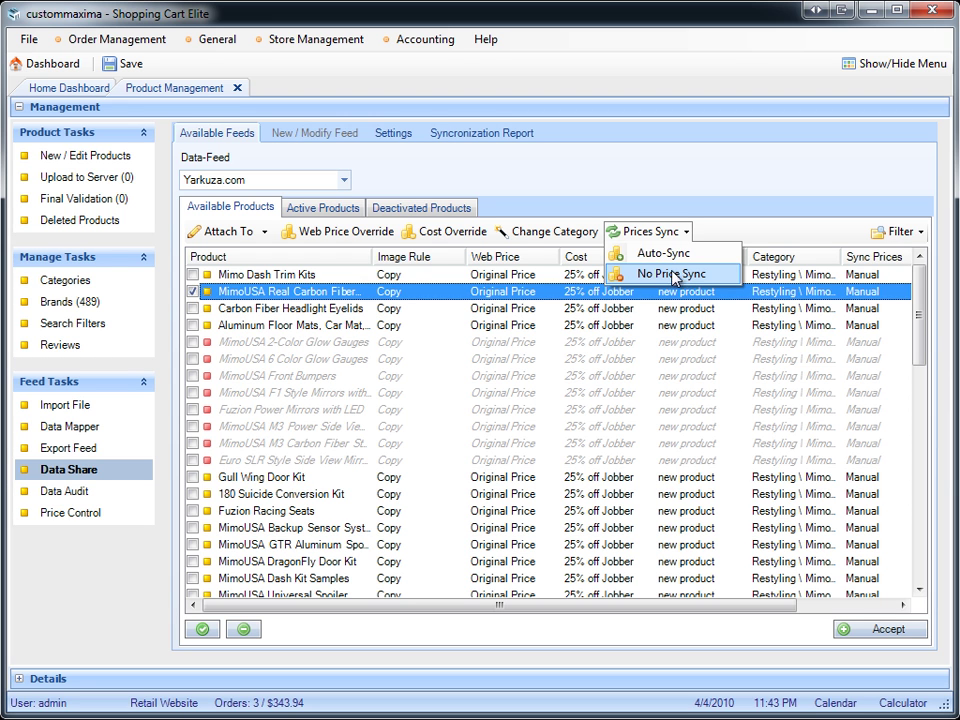
pyautogui.click(621, 274)
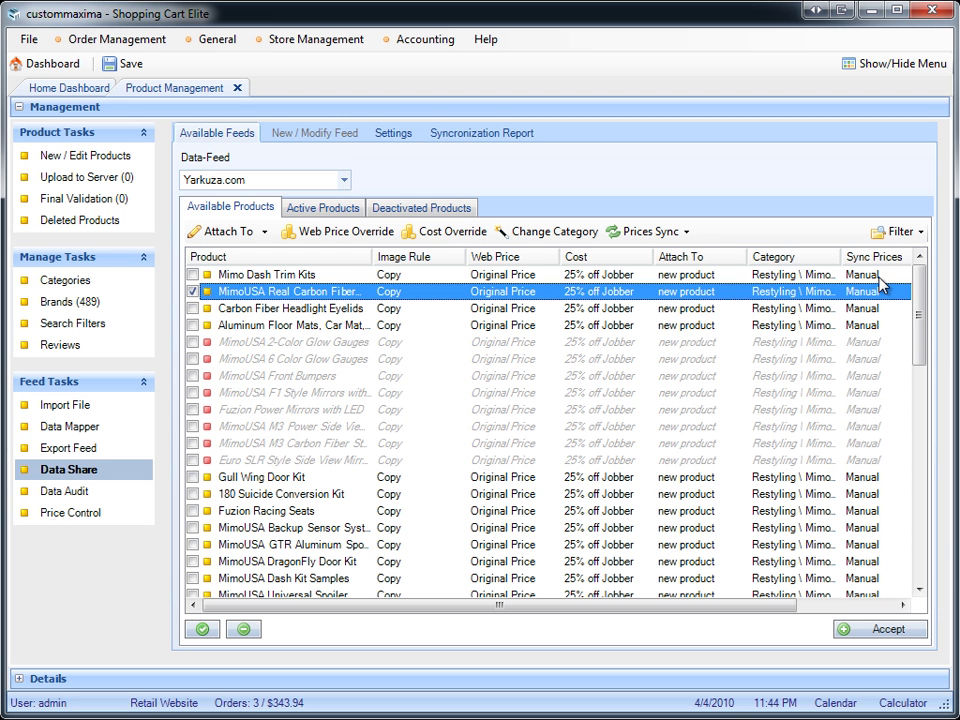
pyautogui.click(686, 231)
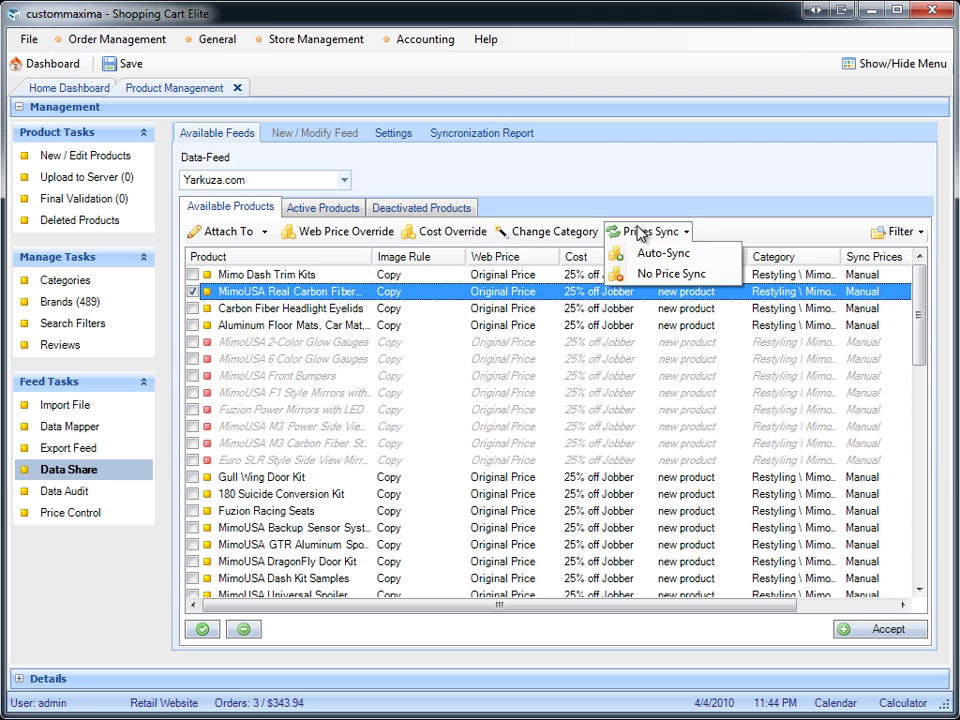
pyautogui.click(658, 252)
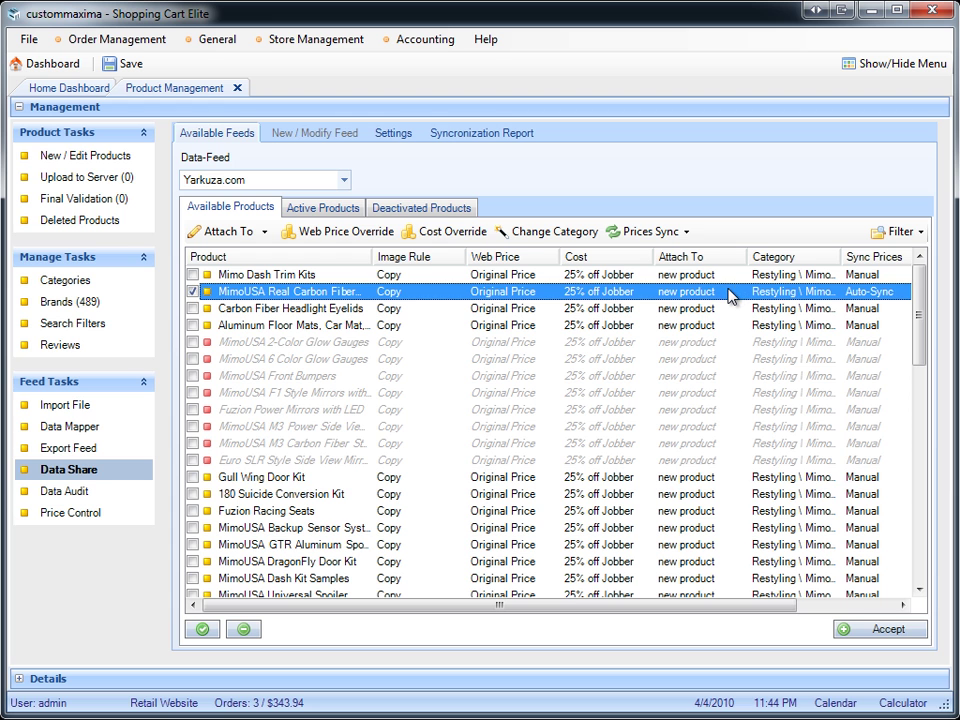
pyautogui.doubleClick(842, 256)
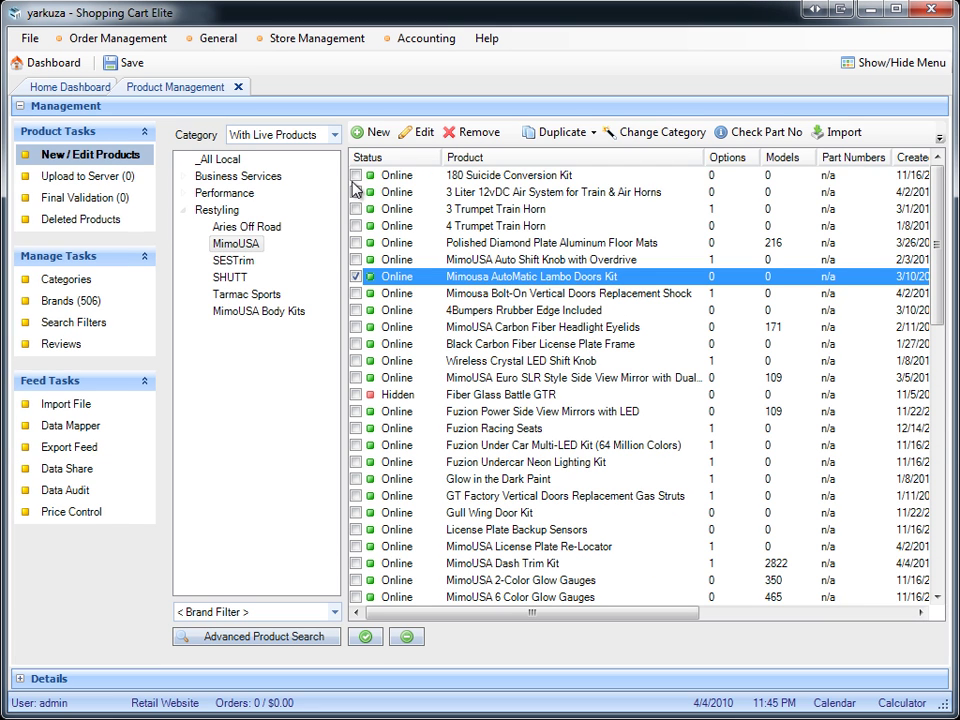
# - Select the first seven MimoUSA products in the yarkuza store and open their category assignment
pyautogui.click(356, 175)
pyautogui.click(356, 192)
pyautogui.click(356, 209)
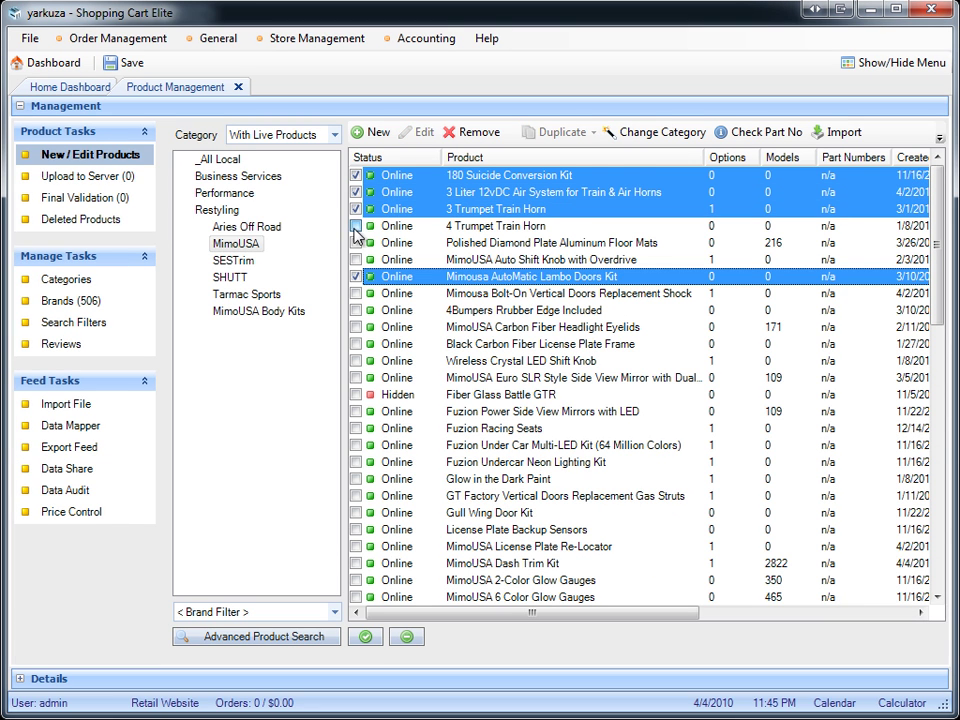
pyautogui.click(356, 226)
pyautogui.click(356, 242)
pyautogui.click(356, 259)
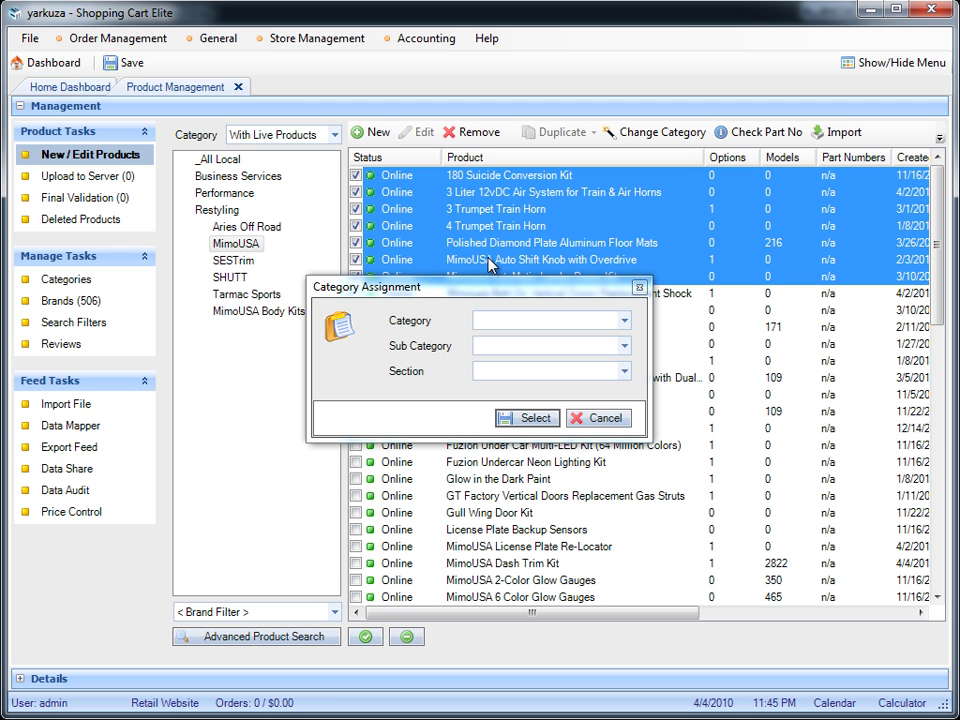
pyautogui.click(525, 322)
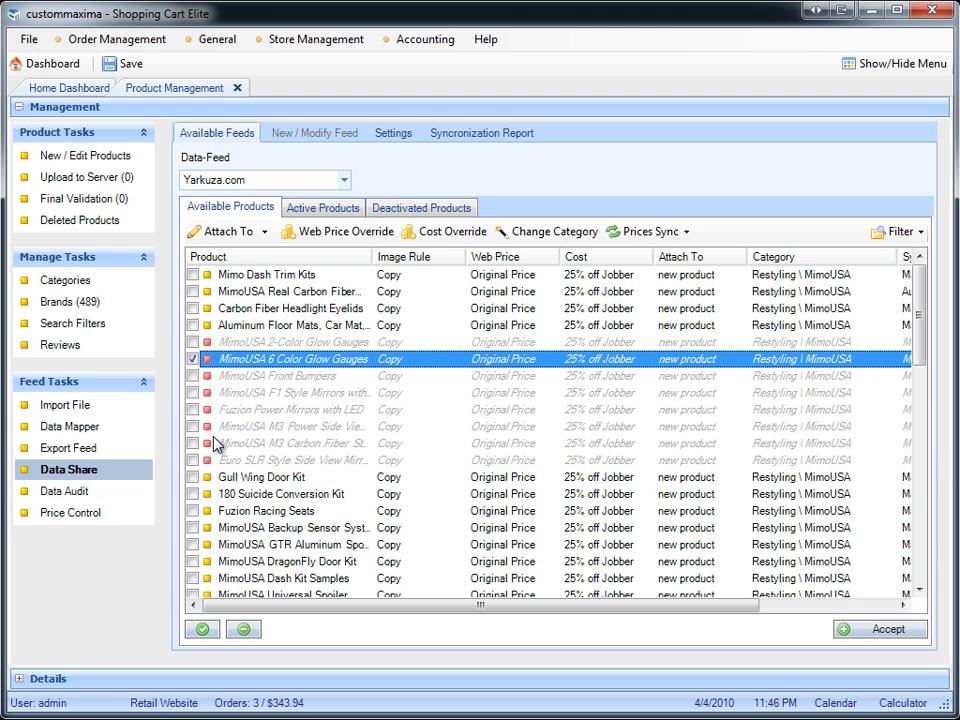
# - Compare the Data Share vehicle restriction with the greyed-out MimoUSA 2-Color and 6 Color Glow Gauges in the Yarkuza.com feed
pyautogui.click(400, 137)
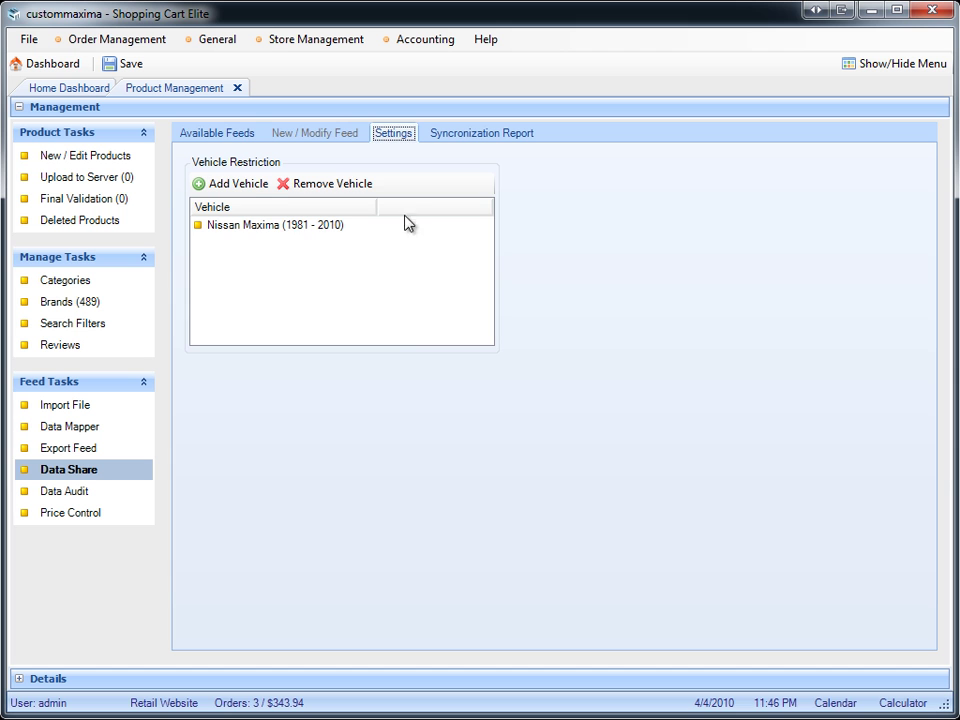
pyautogui.click(216, 133)
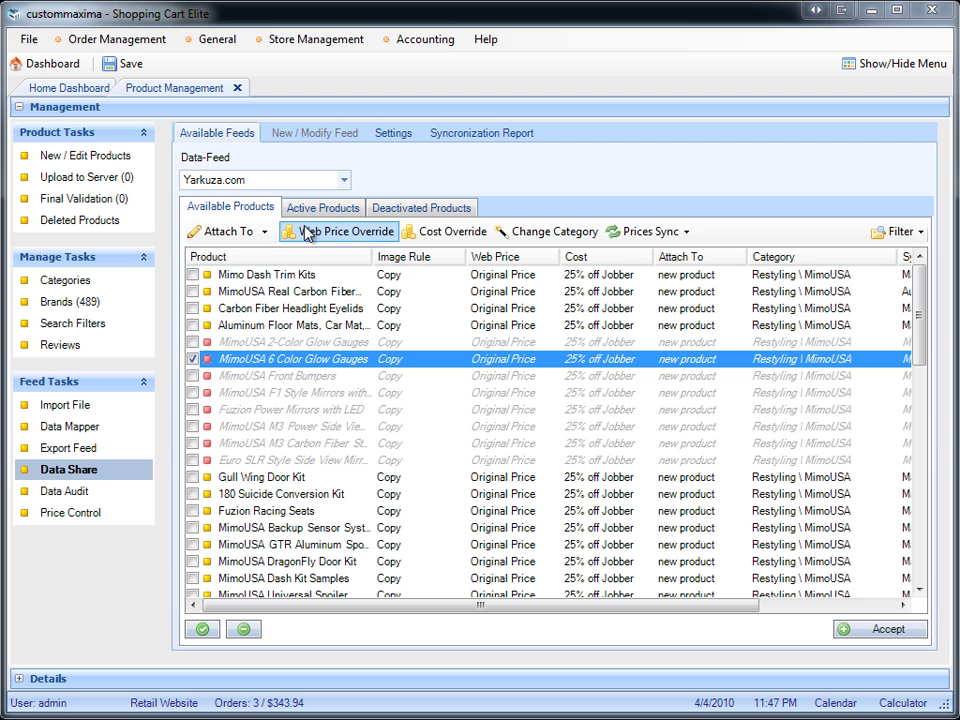
pyautogui.click(290, 342)
pyautogui.click(295, 360)
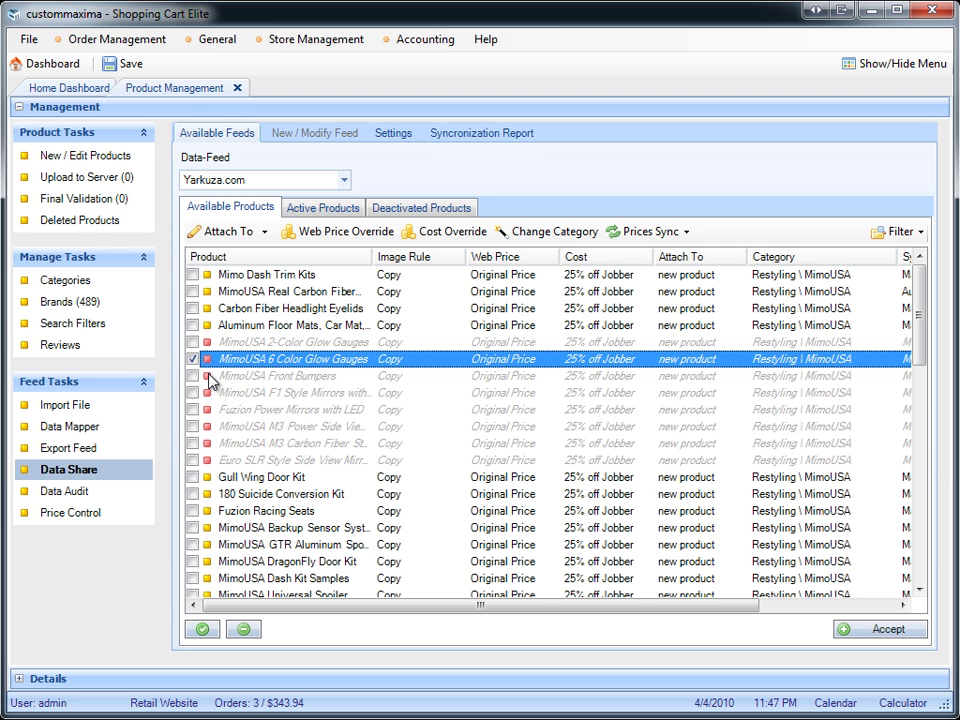
pyautogui.click(393, 133)
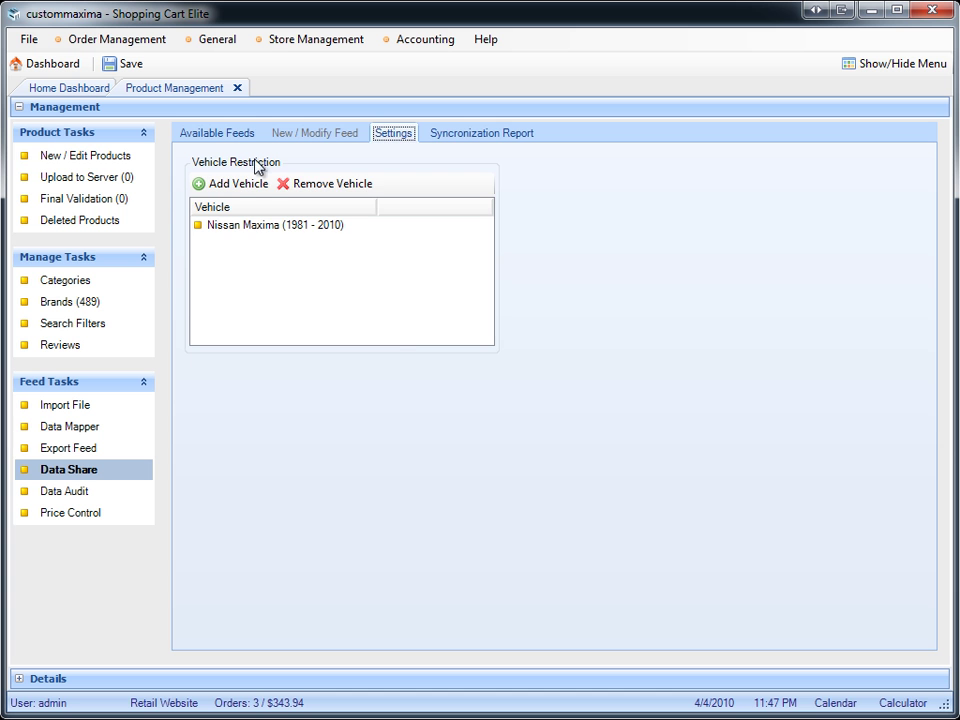
pyautogui.click(240, 134)
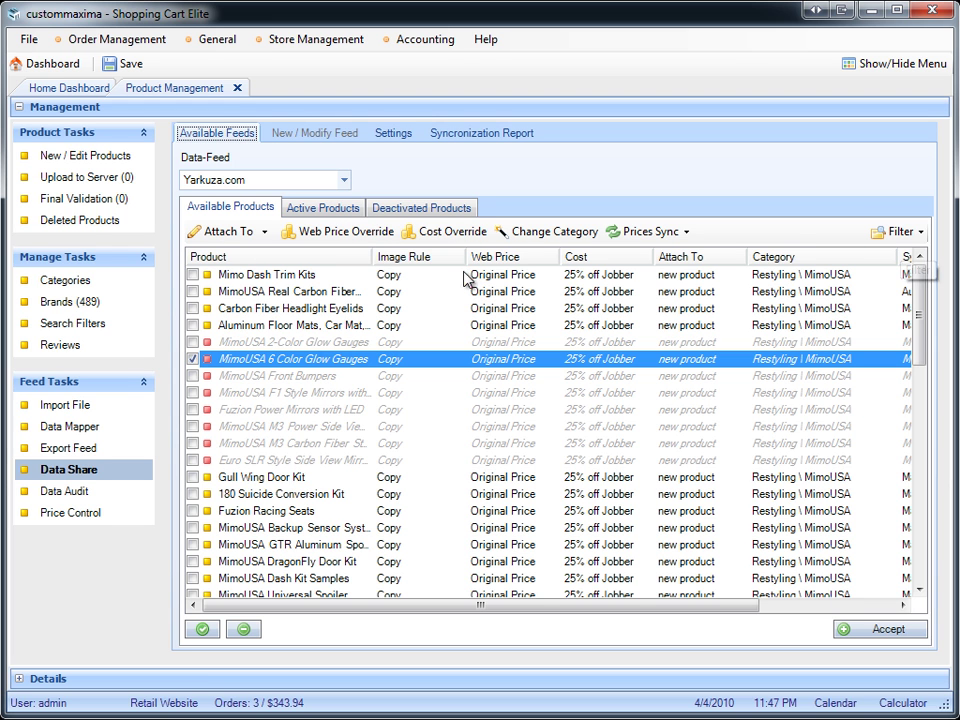
pyautogui.click(193, 342)
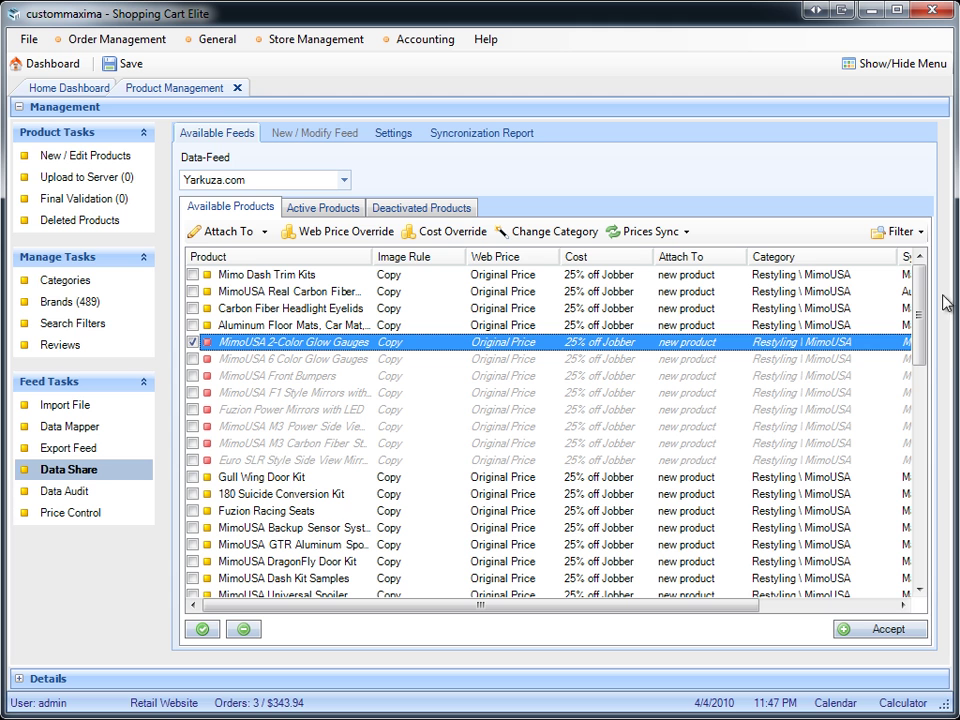
# - Filter the available products of the Yarkuza.com feed to hide restricted and universal products
pyautogui.click(900, 231)
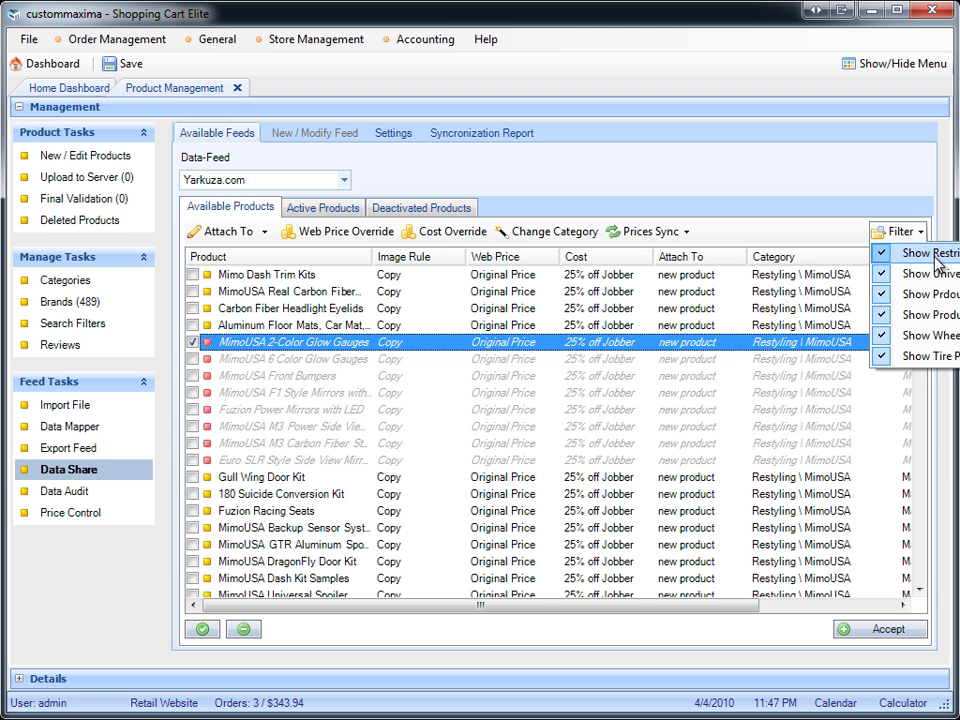
pyautogui.click(936, 256)
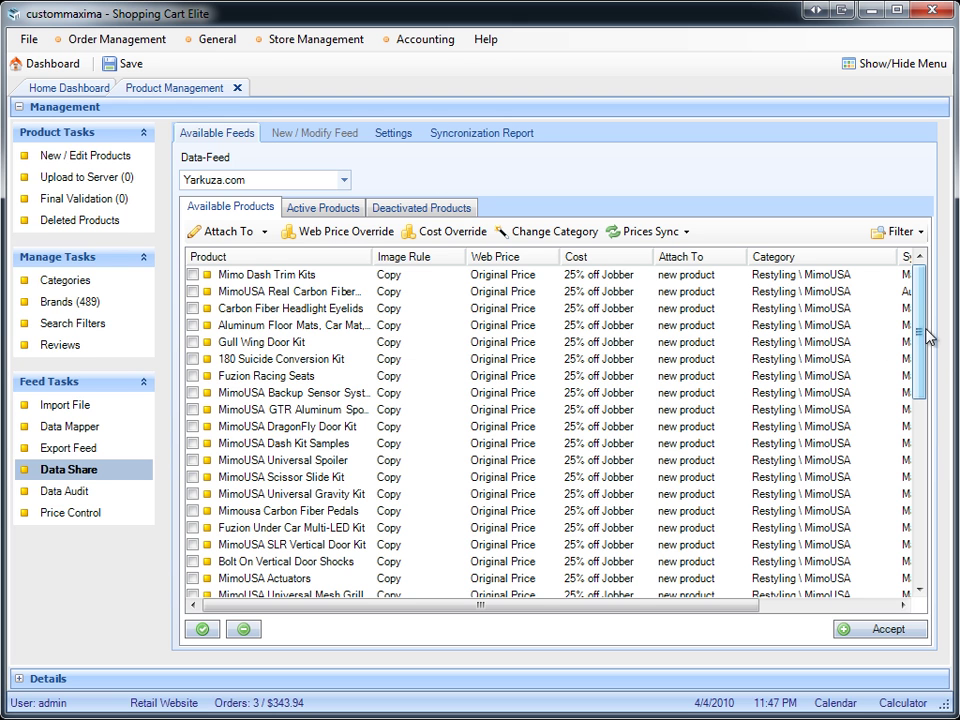
pyautogui.click(900, 231)
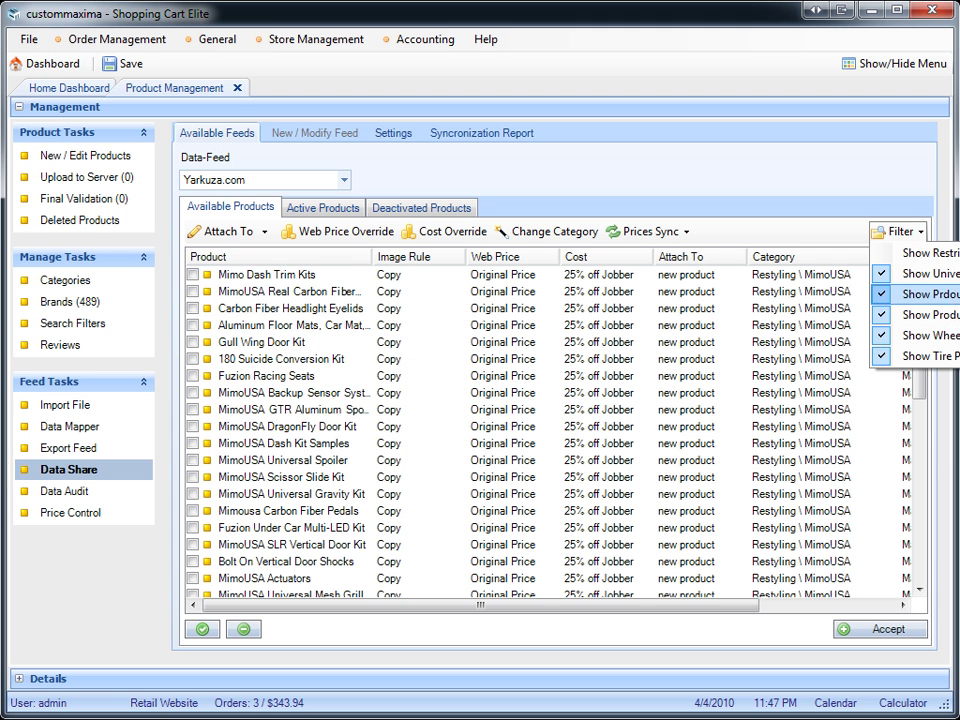
pyautogui.click(936, 273)
pyautogui.click(920, 240)
pyautogui.click(918, 274)
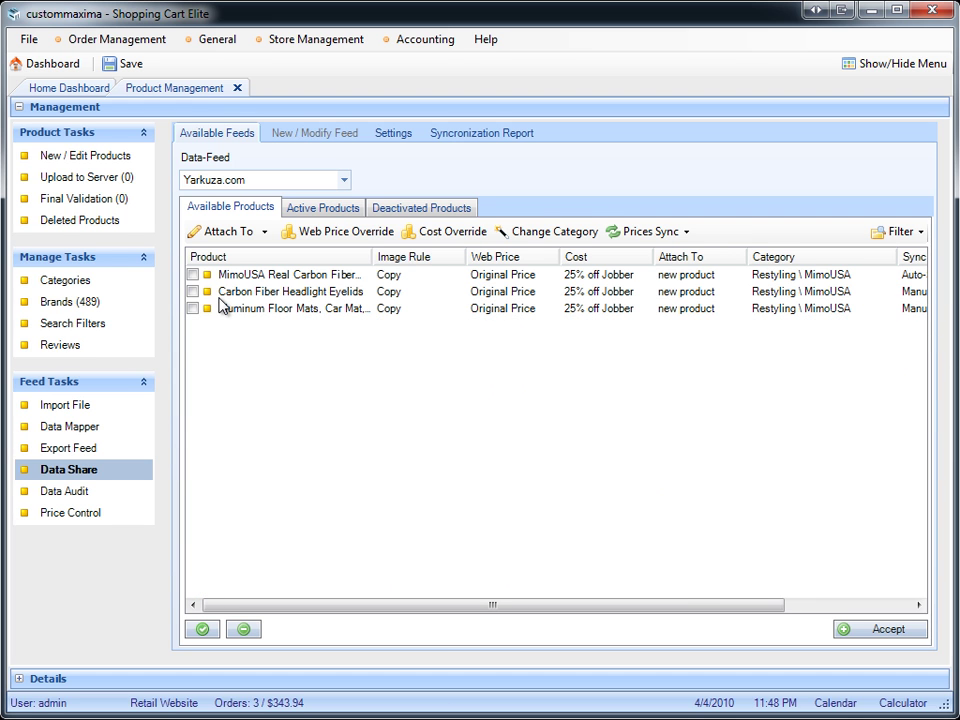
# - Accept Glow in the Dark Paint from the available feed products and select it among the active products
pyautogui.click(373, 259)
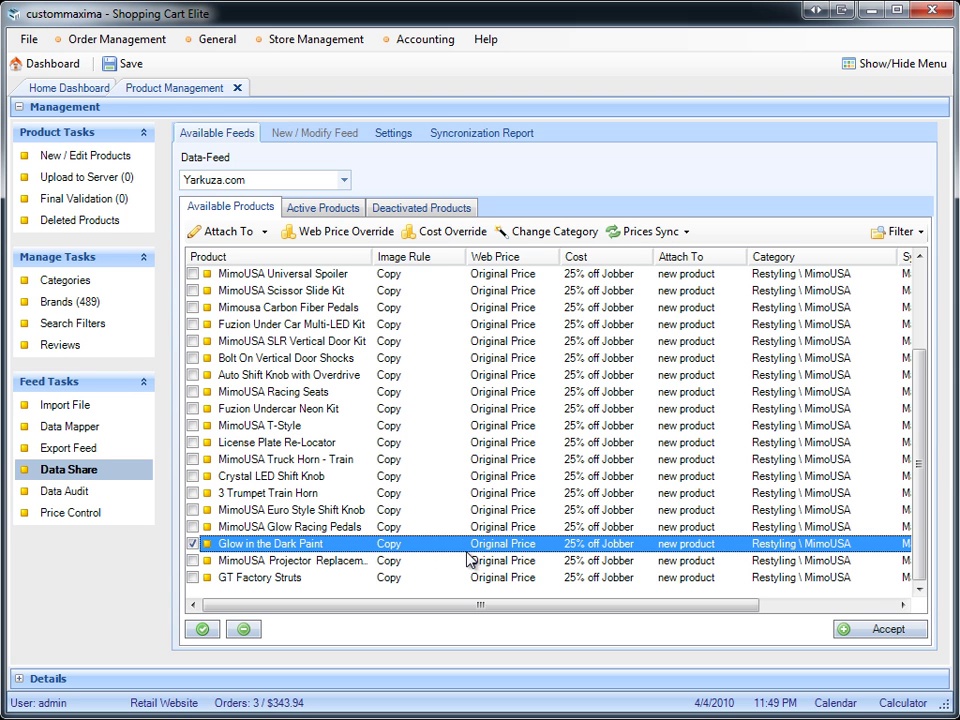
pyautogui.click(897, 630)
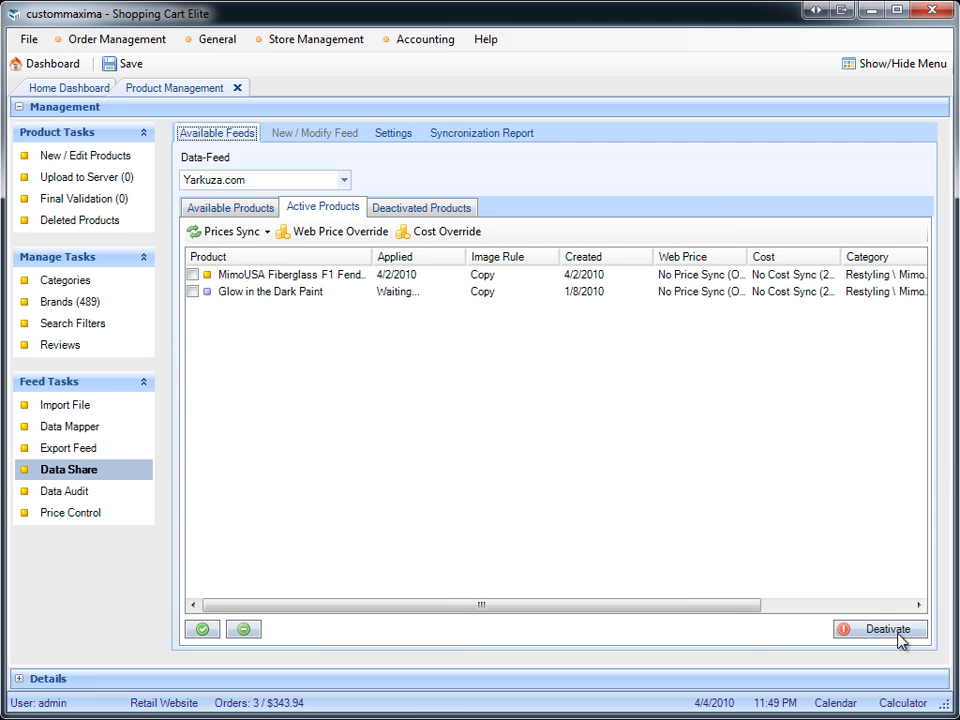
pyautogui.click(242, 293)
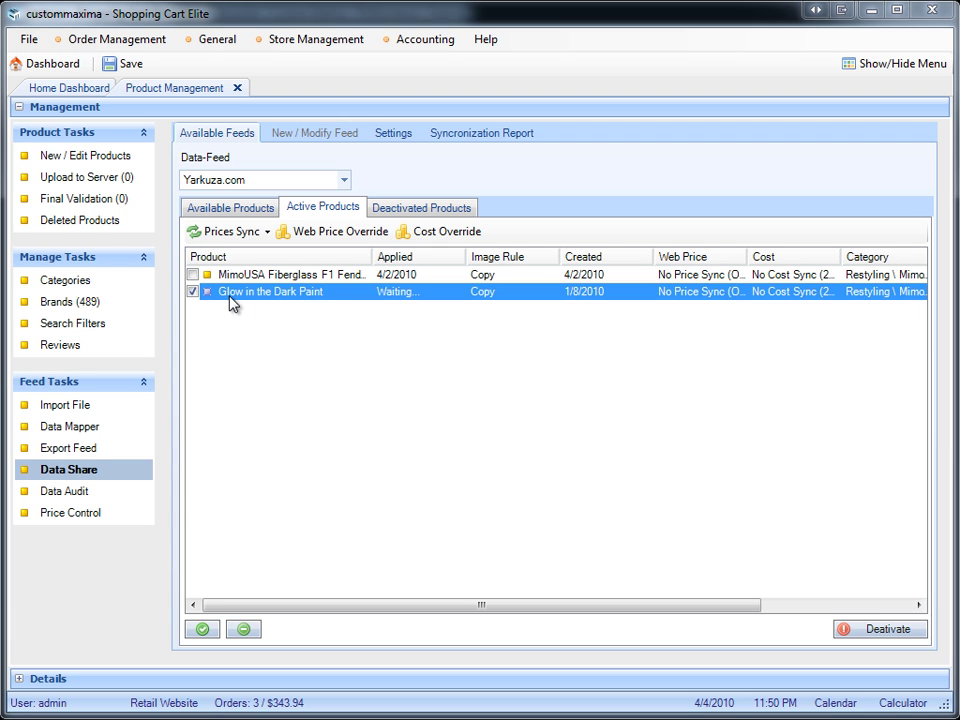
# - Review the feed's deactivated products and check the applied status of Glow in the Dark Paint among the active ones
pyautogui.click(917, 604)
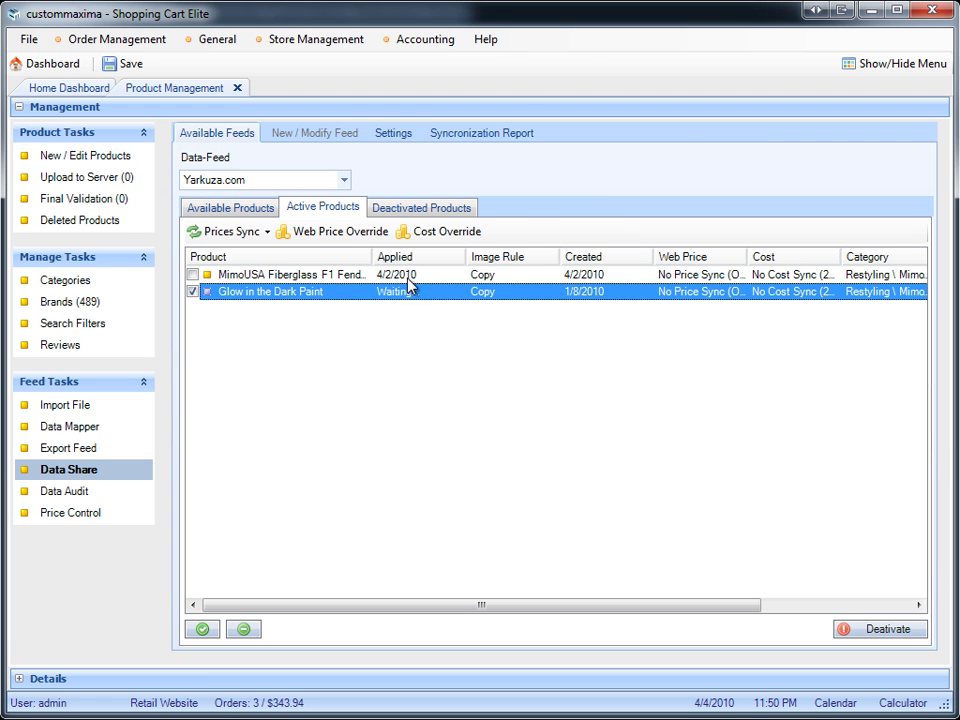
pyautogui.click(465, 210)
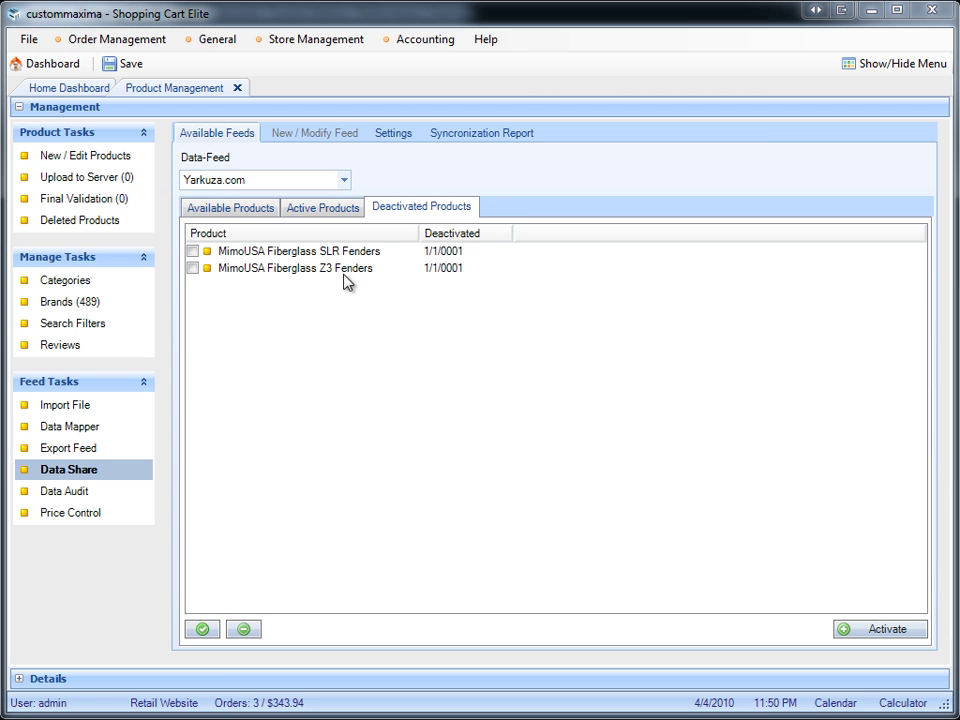
pyautogui.click(343, 255)
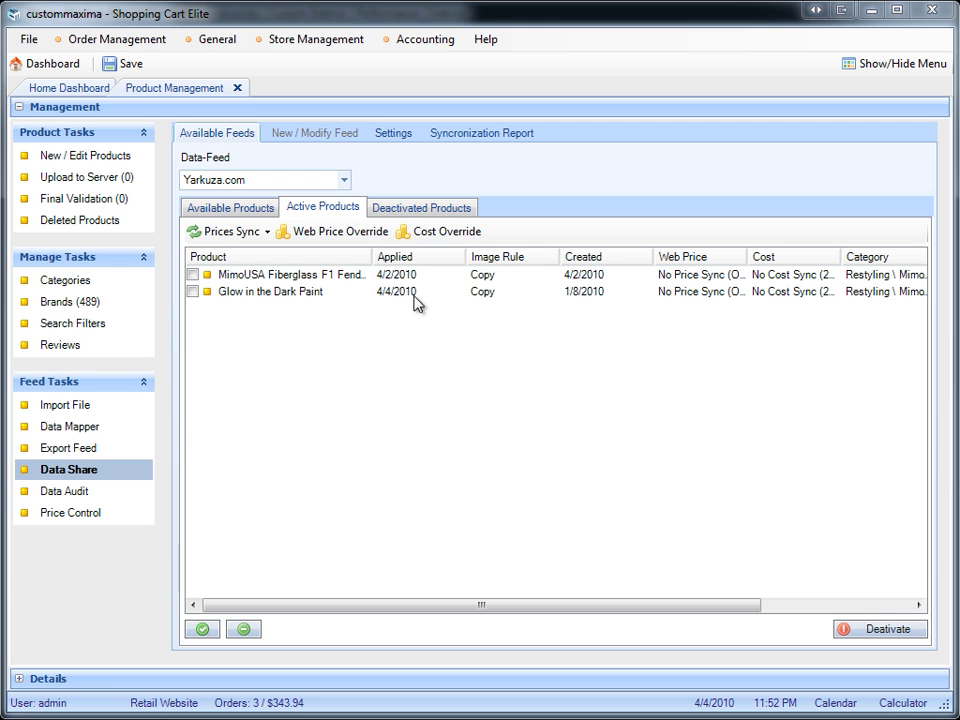
pyautogui.click(418, 298)
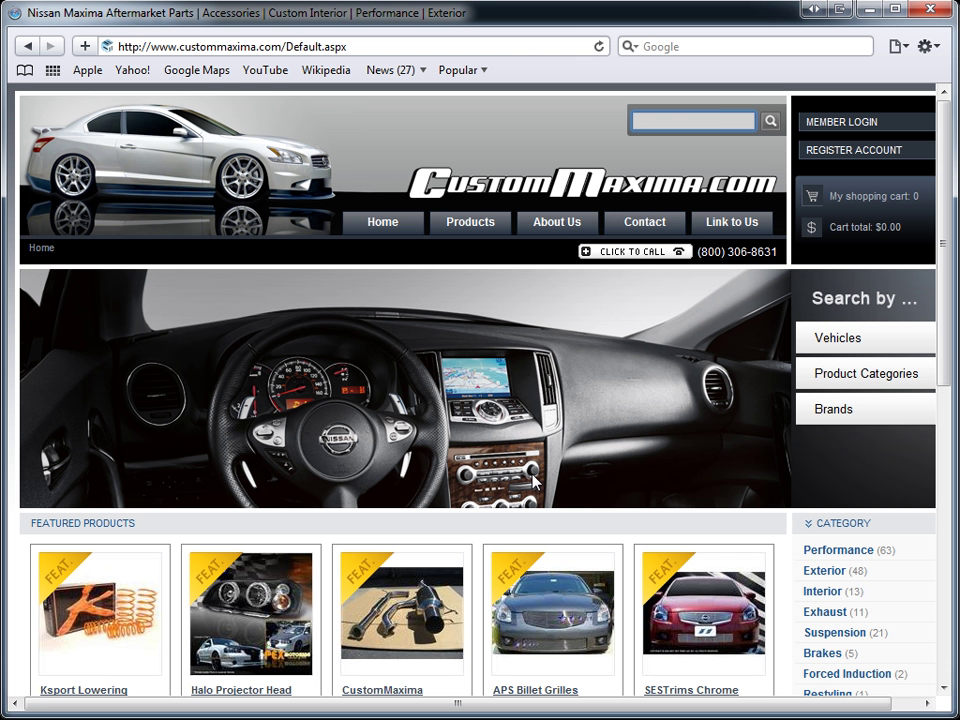
# - Search the custommaxima.com storefront for "glow in the dark" and open the Glow in the Dark Paint product page
pyautogui.write('glow in the dark')
pyautogui.press('Return')
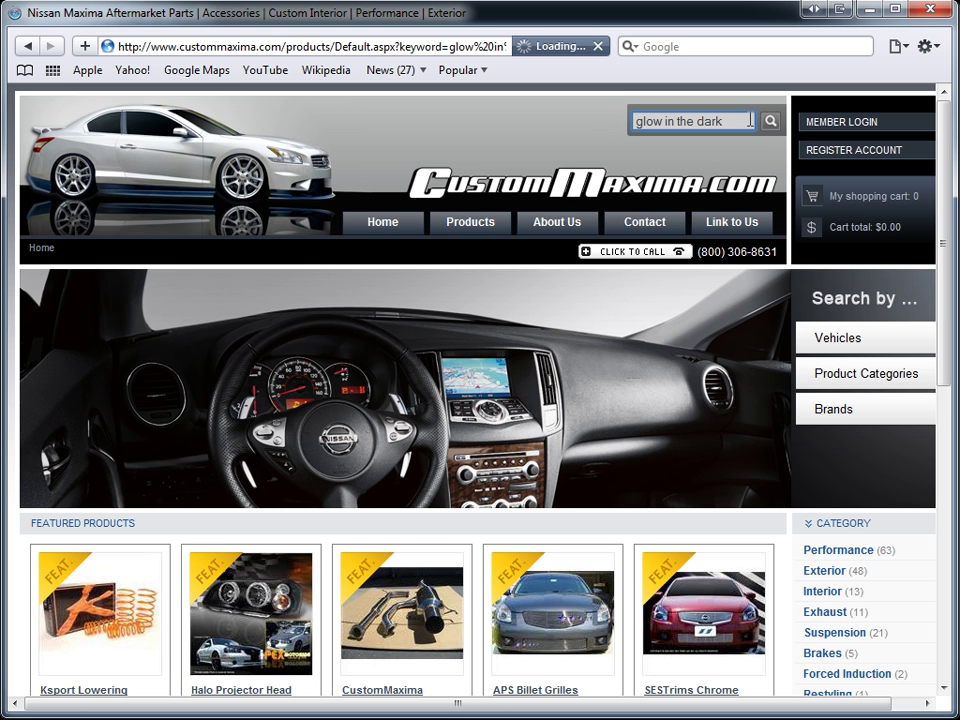
pyautogui.scroll(-2, 394, 379)
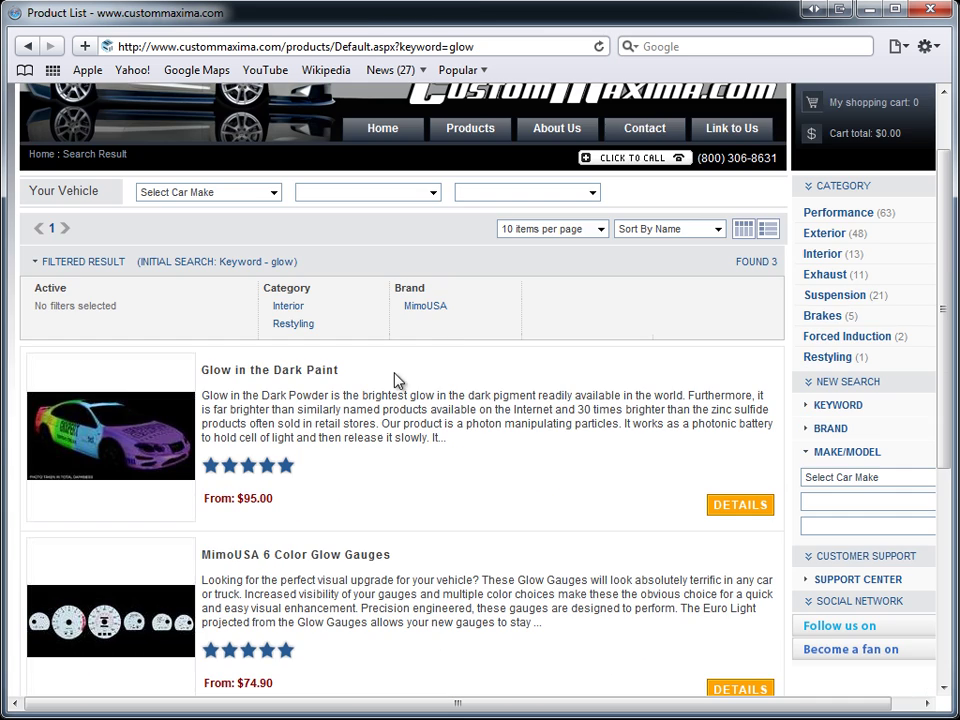
pyautogui.click(267, 377)
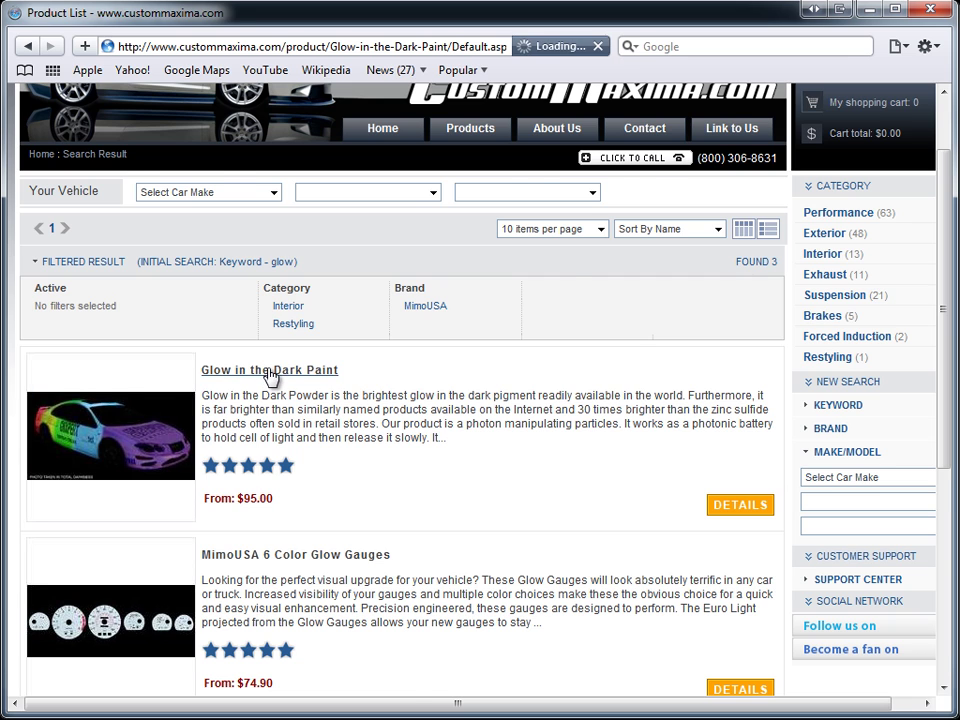
# - Examine the Glow in the Dark Paint page, including its pricing, features, video, overview and specifications
pyautogui.scroll(-5, 541, 440)
pyautogui.scroll(-2, 541, 440)
pyautogui.scroll(8, 549, 439)
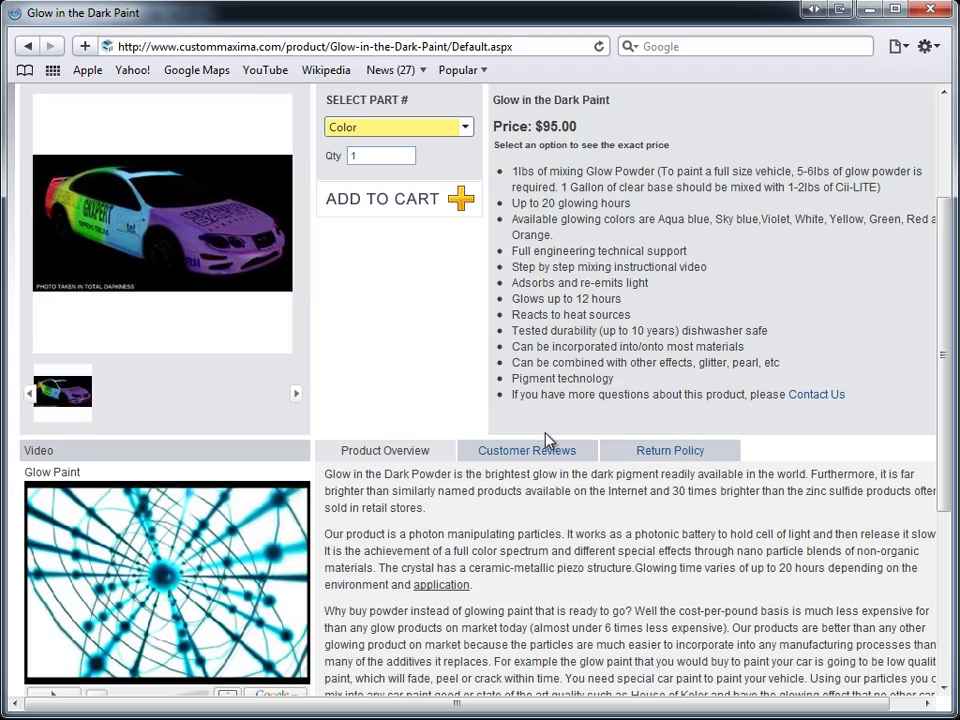
pyautogui.scroll(-5, 549, 439)
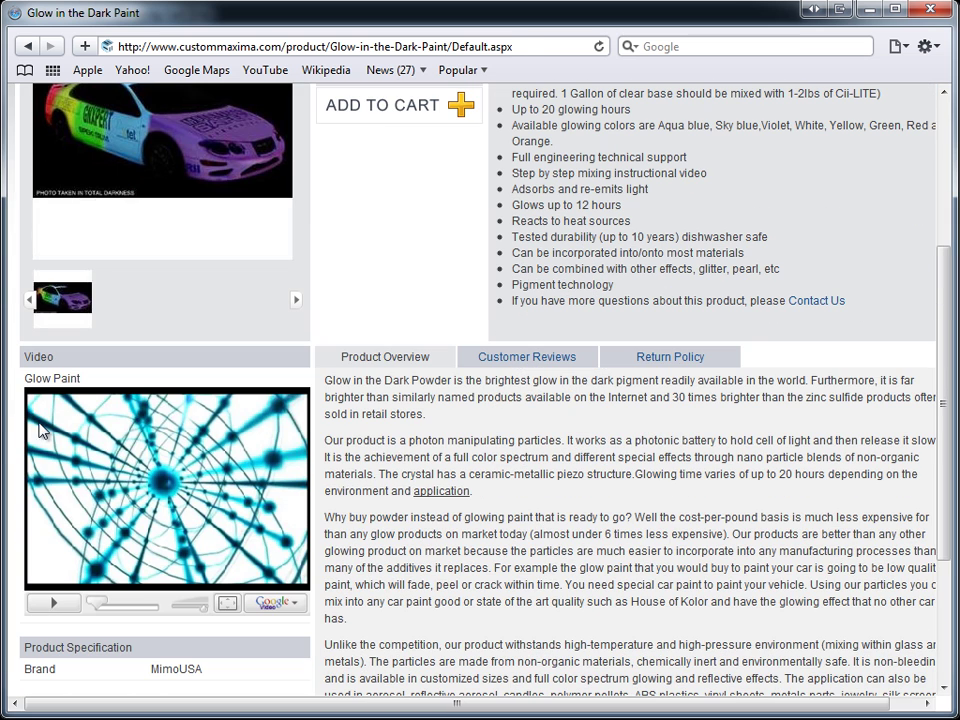
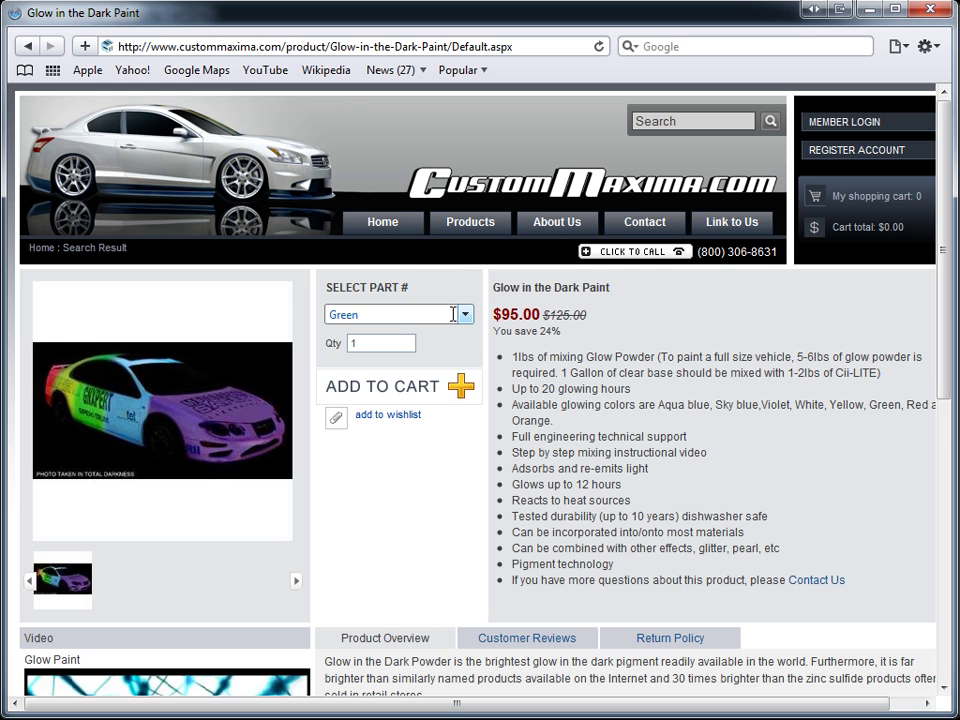
pyautogui.scroll(-5, 494, 385)
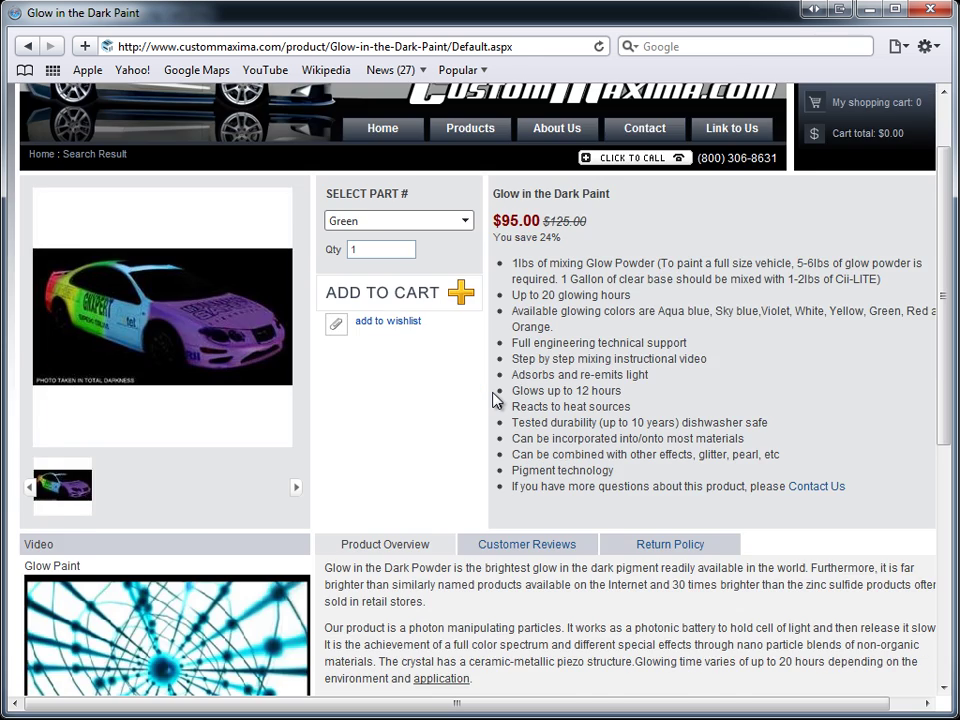
pyautogui.scroll(-1, 494, 380)
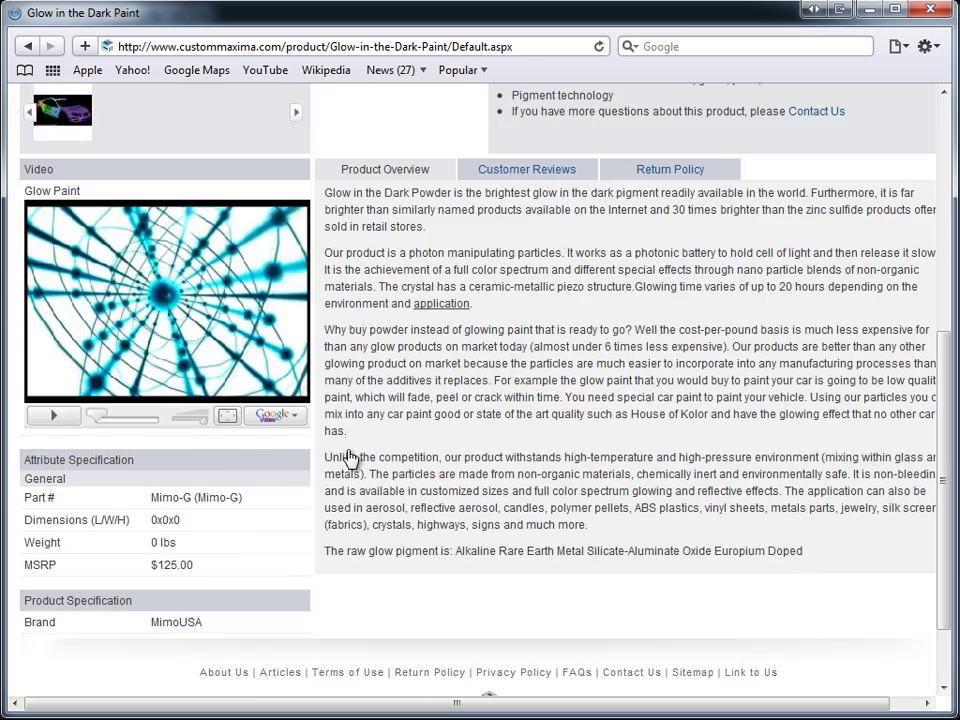
pyautogui.scroll(4, 349, 456)
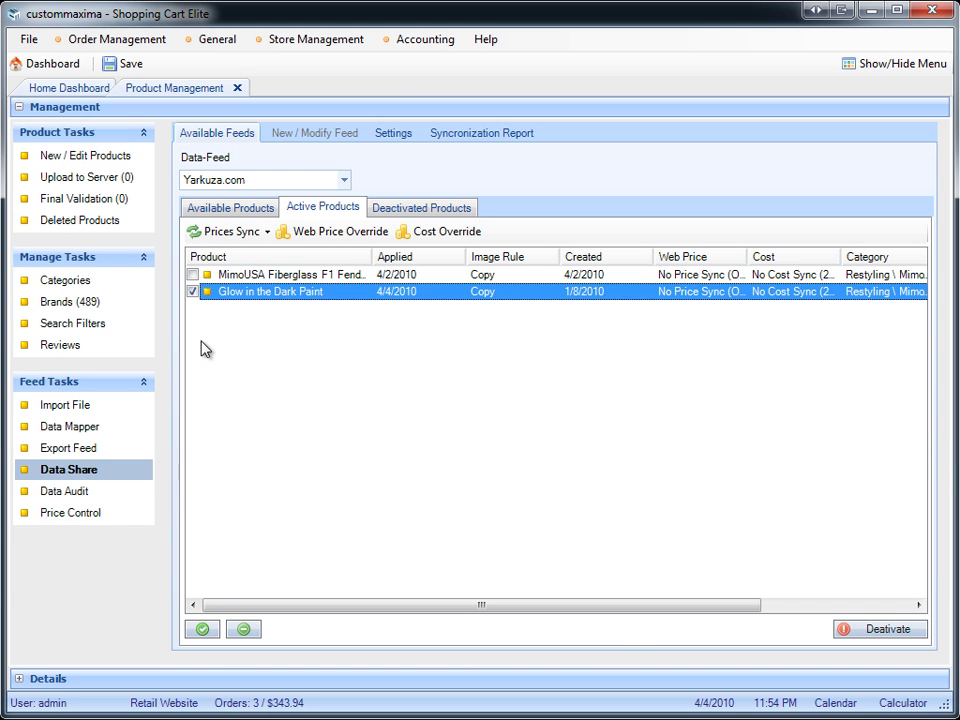
# - In Shopping Cart Elite, clear the active product selection and list the custommaxima store's products under Restyling > MimoUSA
pyautogui.click(193, 292)
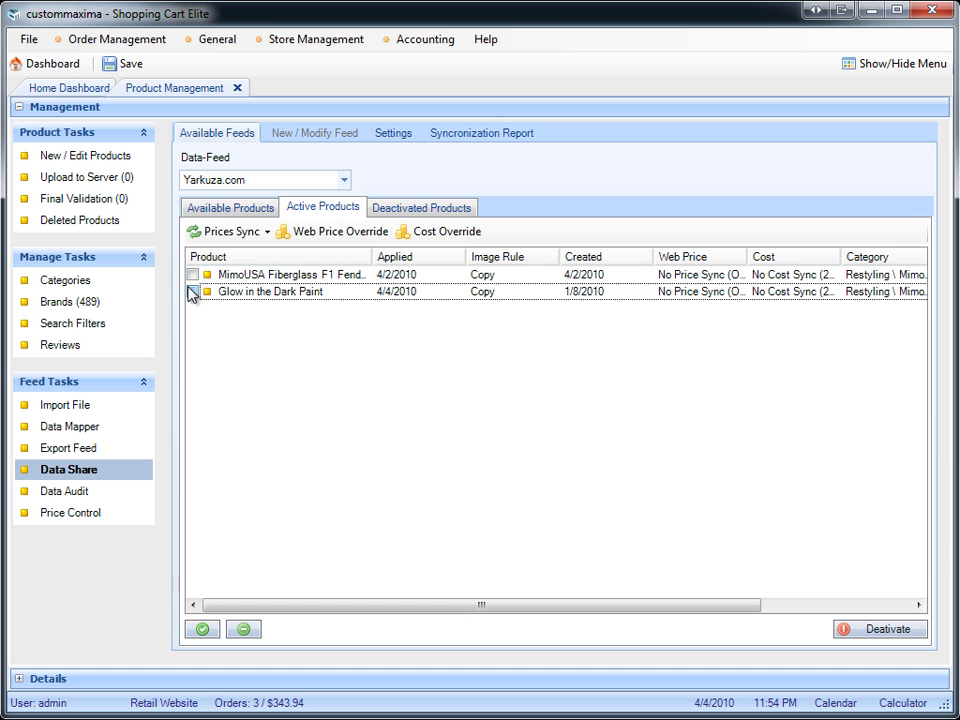
pyautogui.click(88, 155)
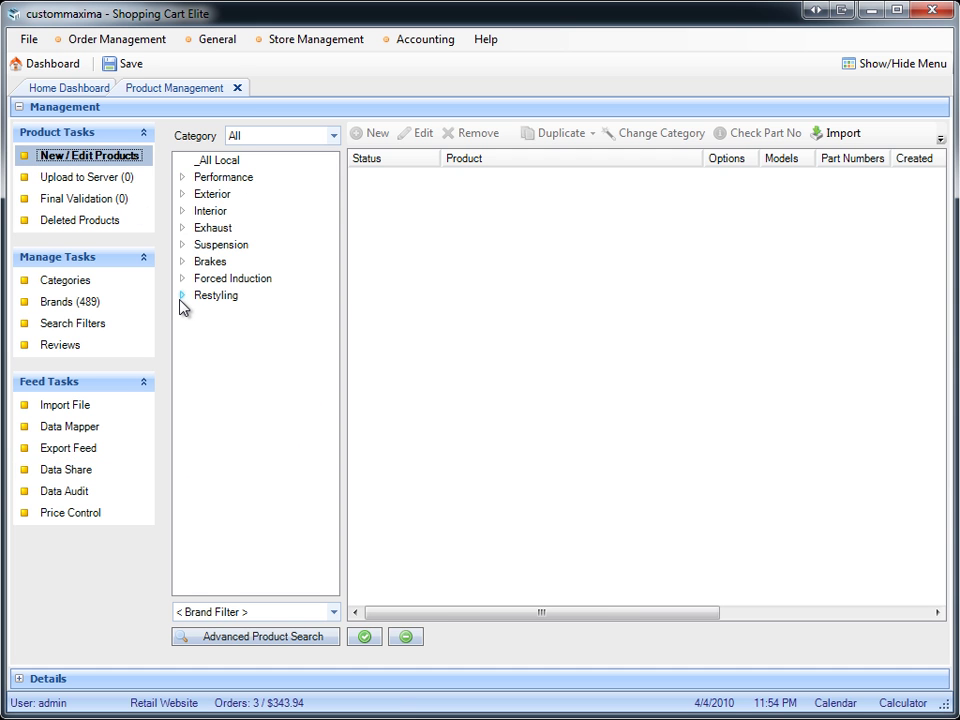
pyautogui.click(181, 296)
pyautogui.click(234, 312)
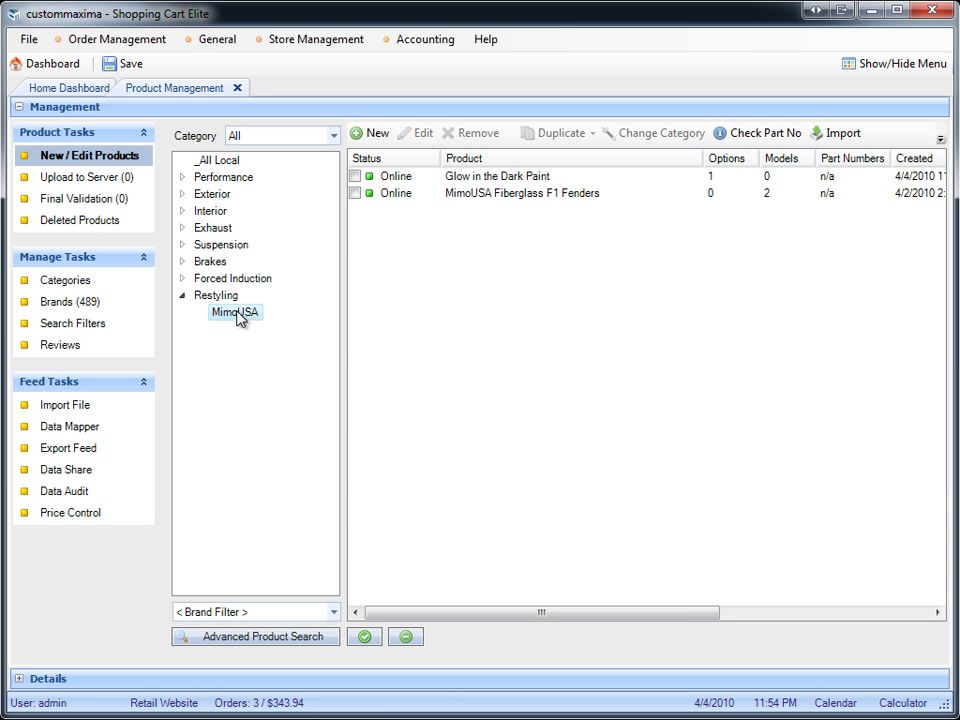
# - Open Glow in the Dark Paint in Quick Edit Mode and read through its product description
pyautogui.click(532, 180)
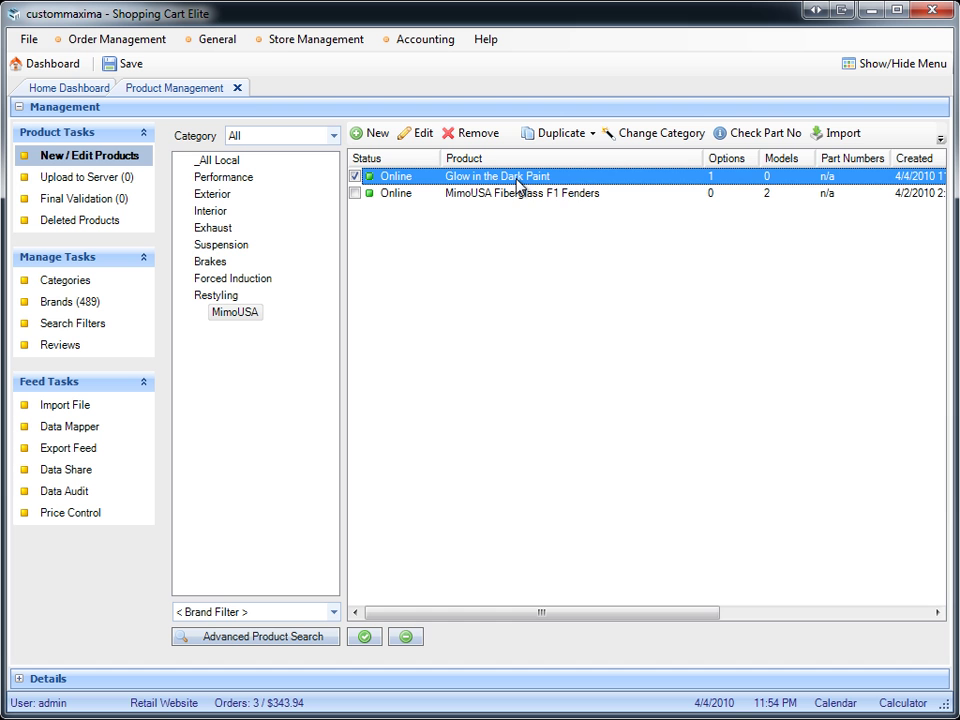
pyautogui.rightClick(517, 187)
pyautogui.click(621, 242)
pyautogui.scroll(-3, 166, 373)
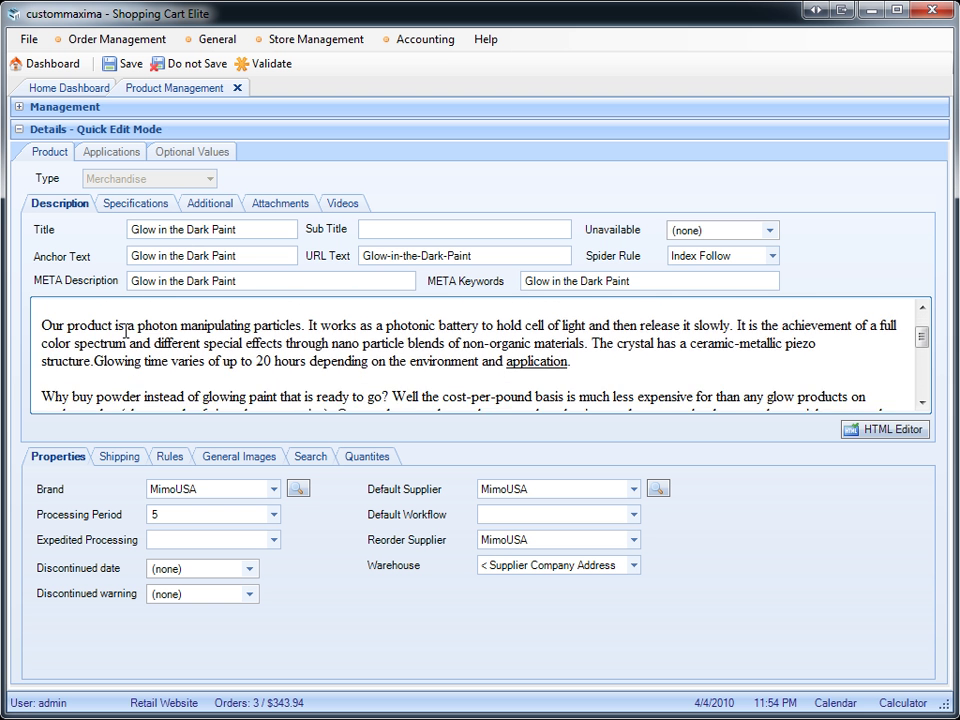
pyautogui.scroll(3, 166, 373)
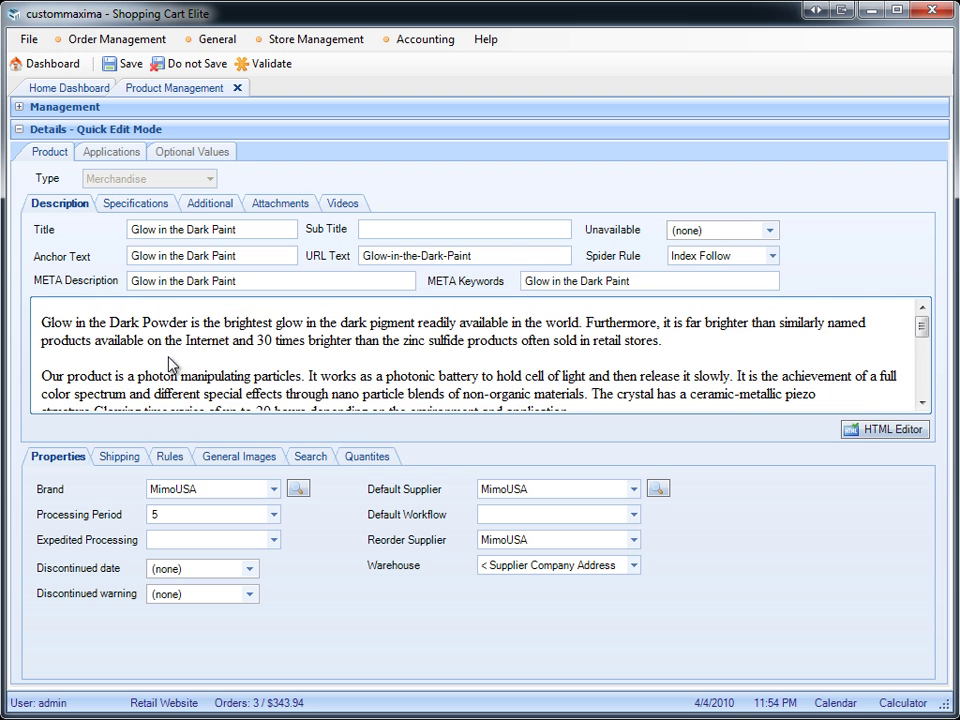
pyautogui.scroll(-5, 166, 373)
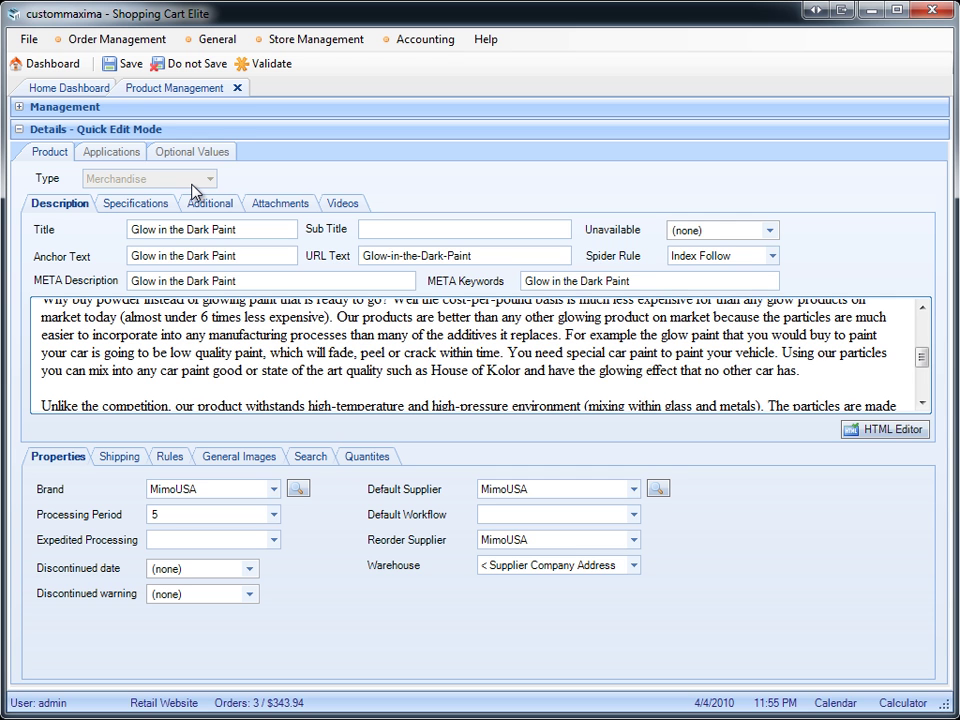
pyautogui.scroll(-3, 471, 350)
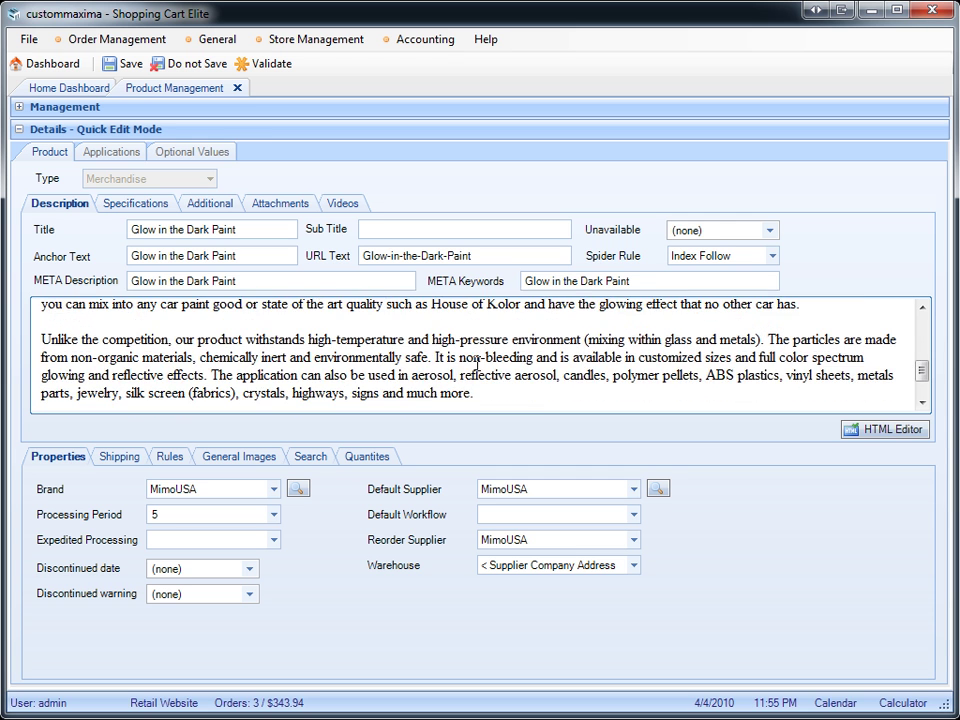
pyautogui.scroll(5, 471, 350)
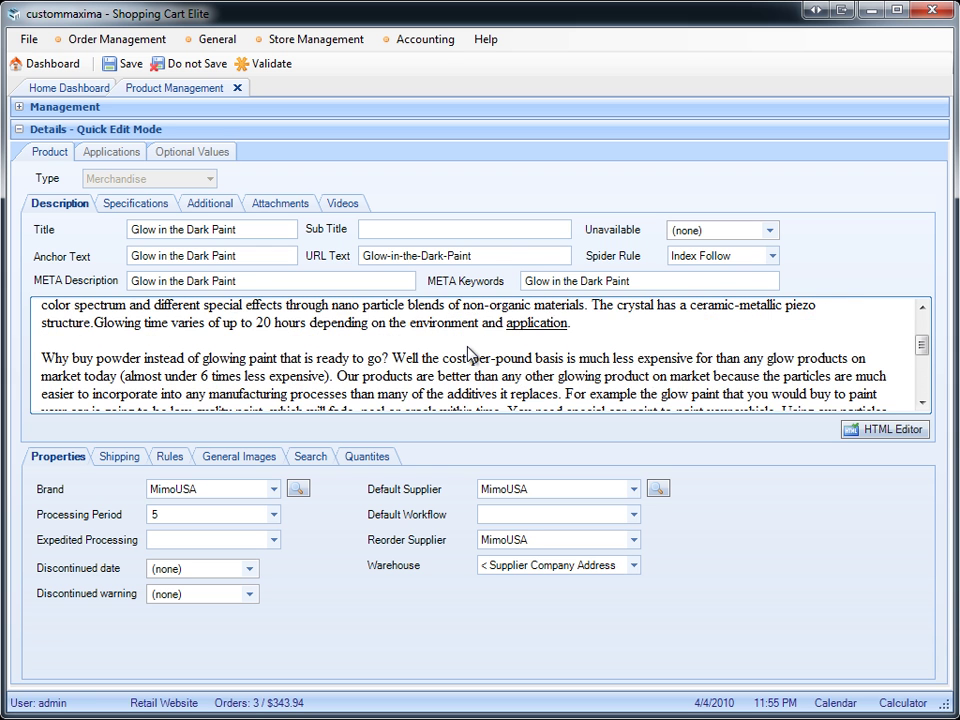